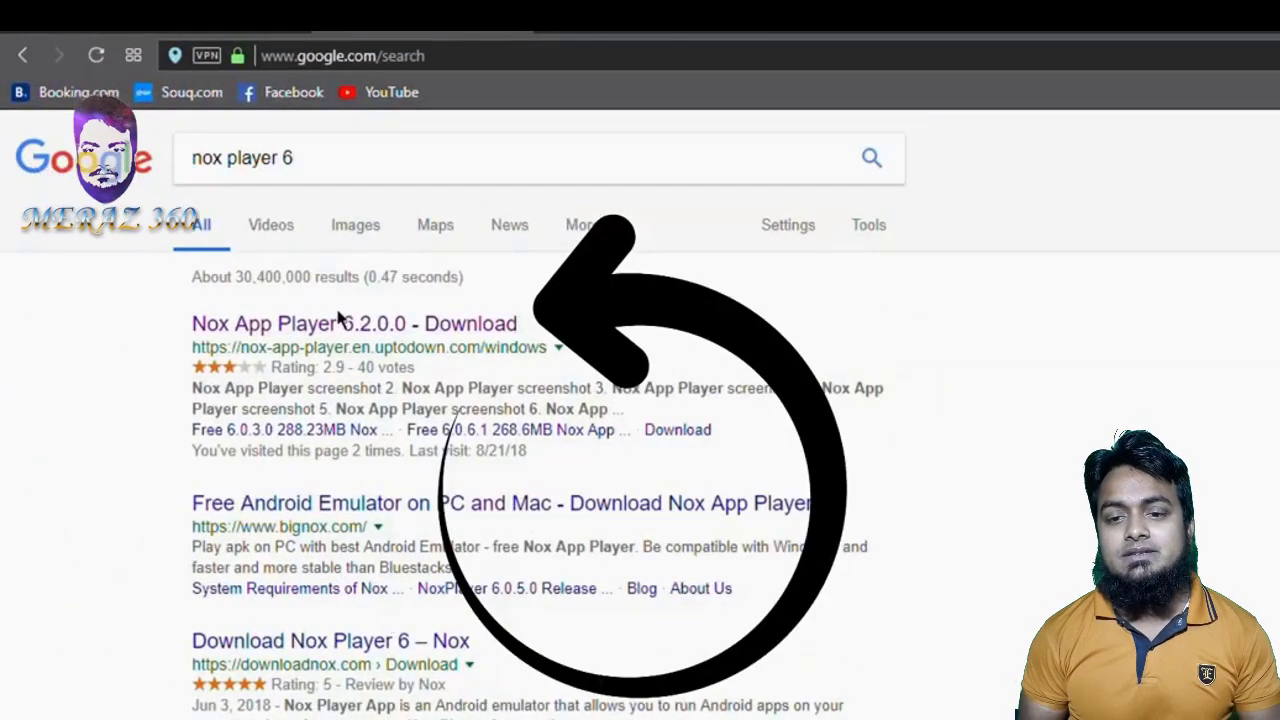
# Download the latest version of Nox App Player (6.2.0.0) from Uptodown, saving nox-app-player-6-2-0-0.exe in the Downloads folder.
pyautogui.click(313, 330)
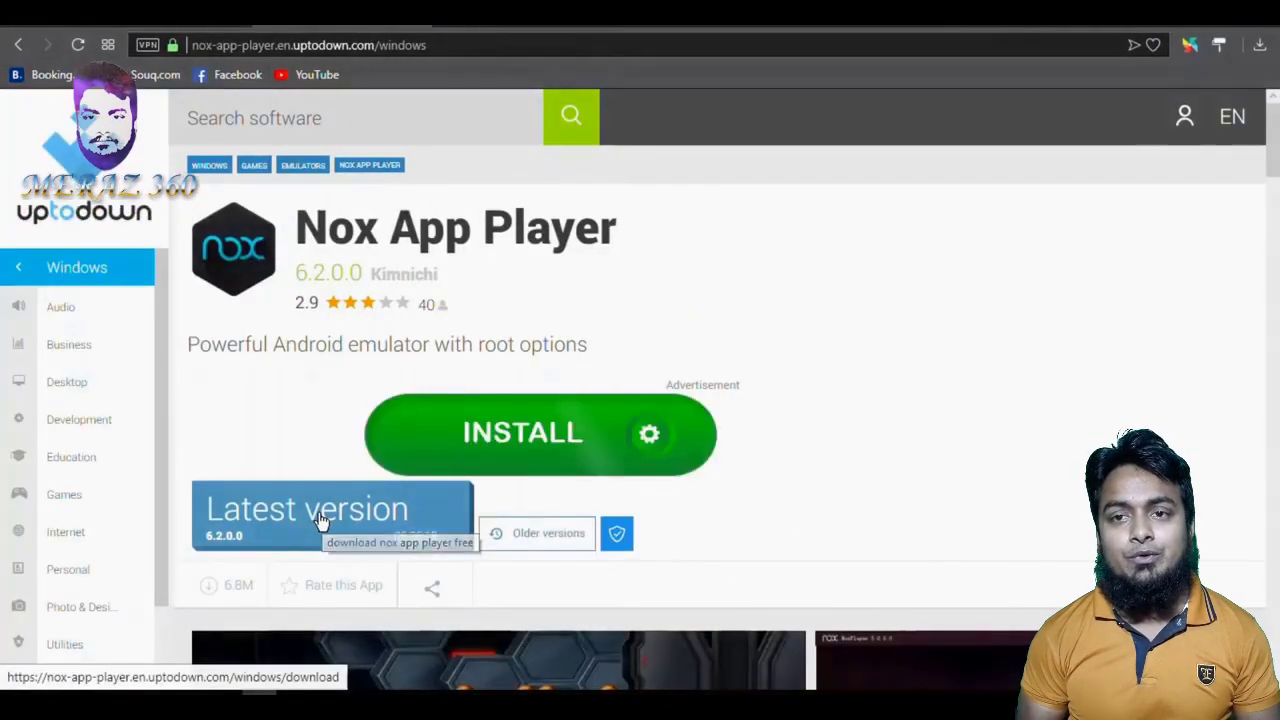
pyautogui.click(320, 520)
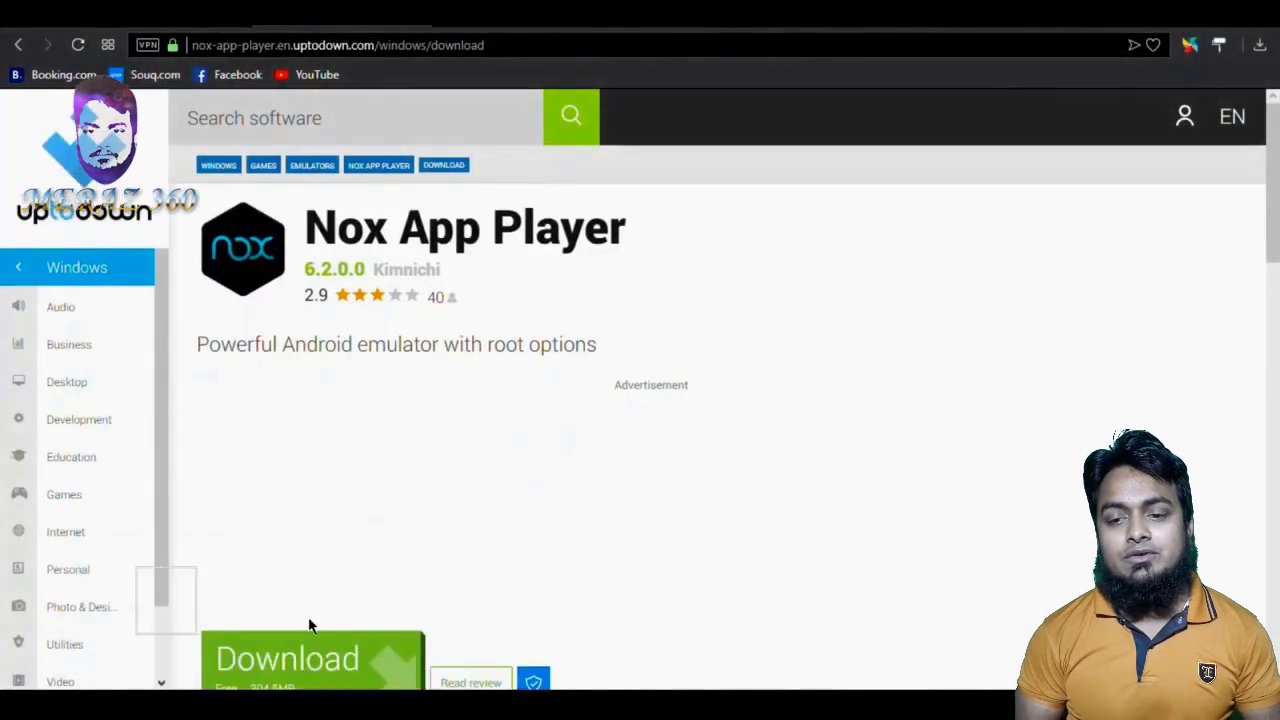
pyautogui.scroll(-2, 314, 507)
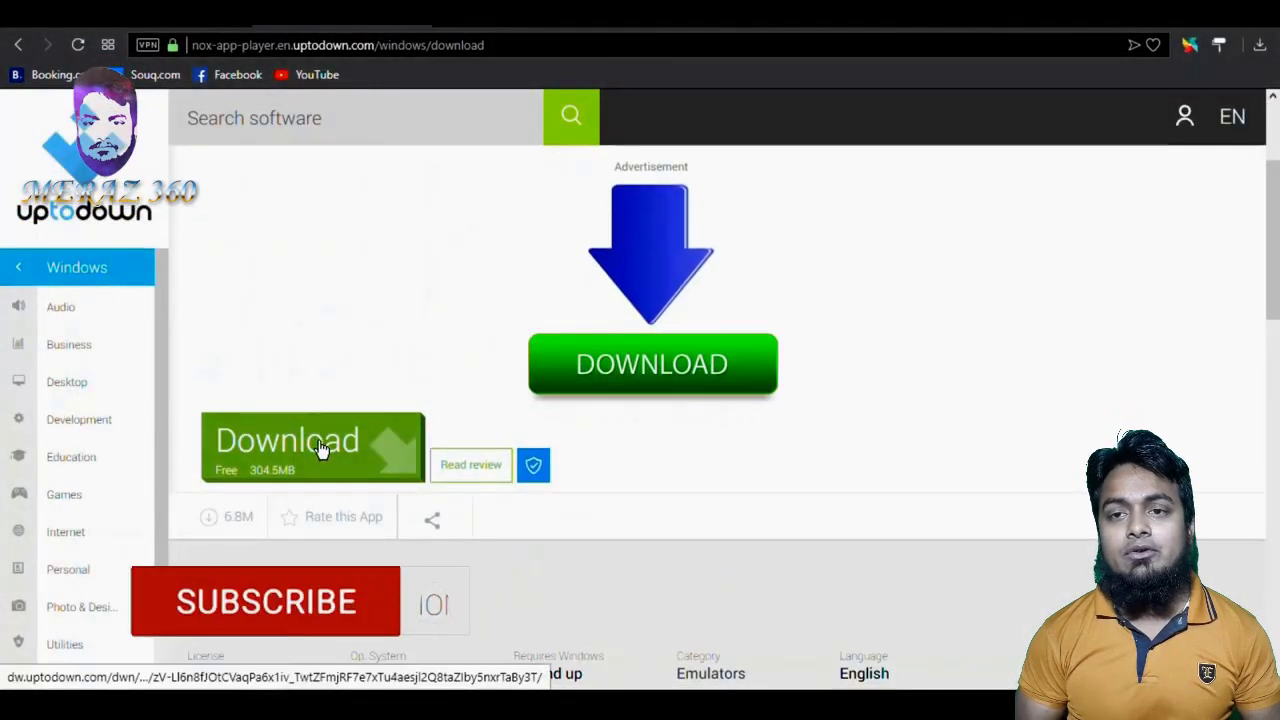
pyautogui.click(318, 447)
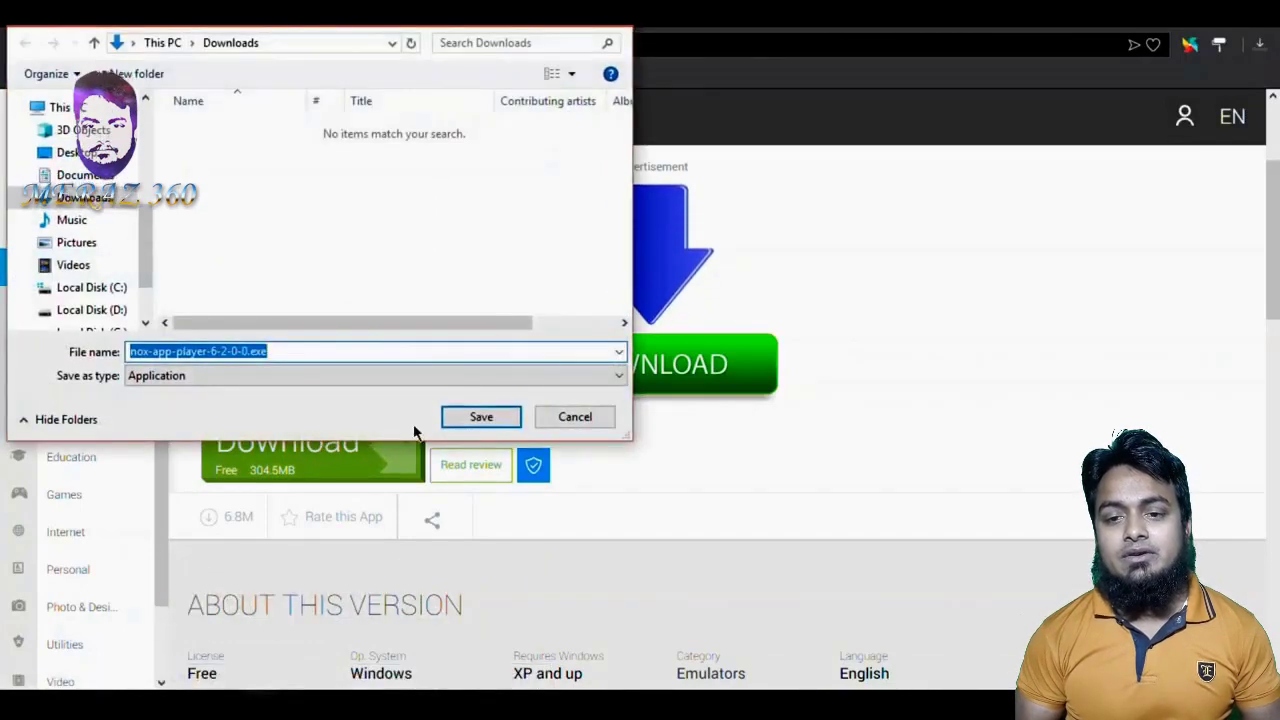
pyautogui.click(481, 417)
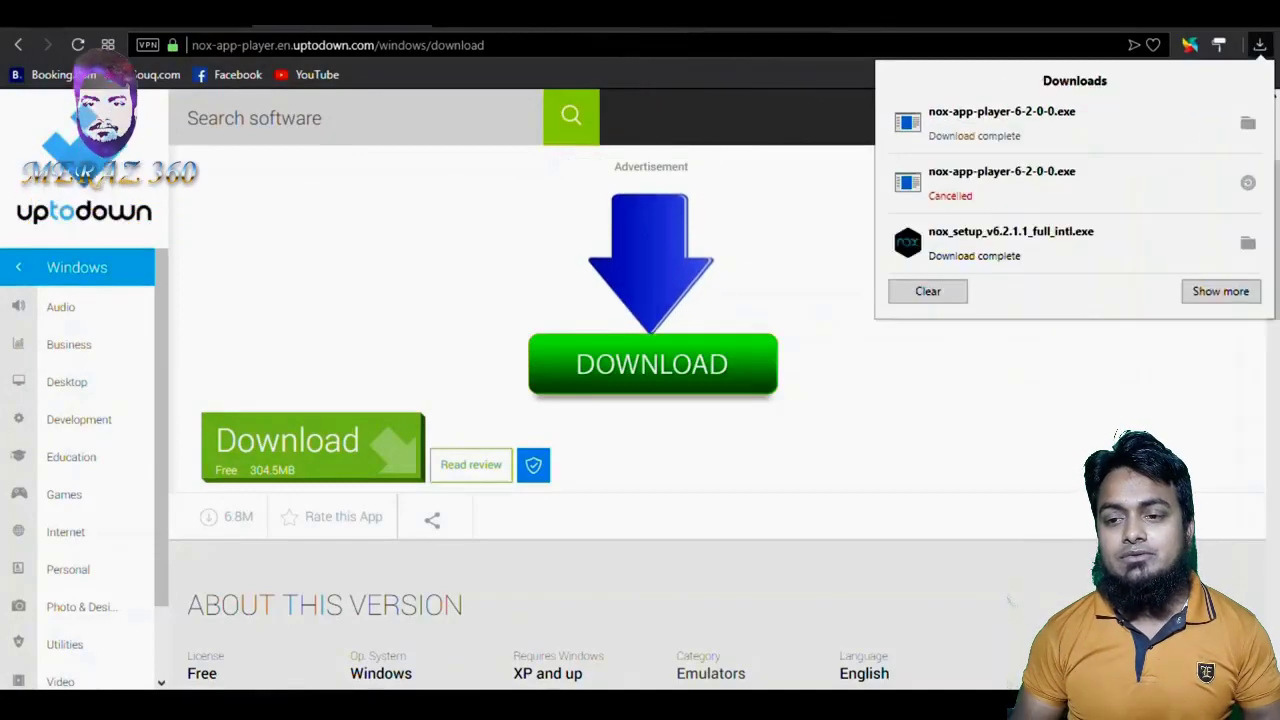
# Show the downloaded nox-app-player-6-2-0-0.exe in its folder from the browser's download list.
pyautogui.click(774, 641)
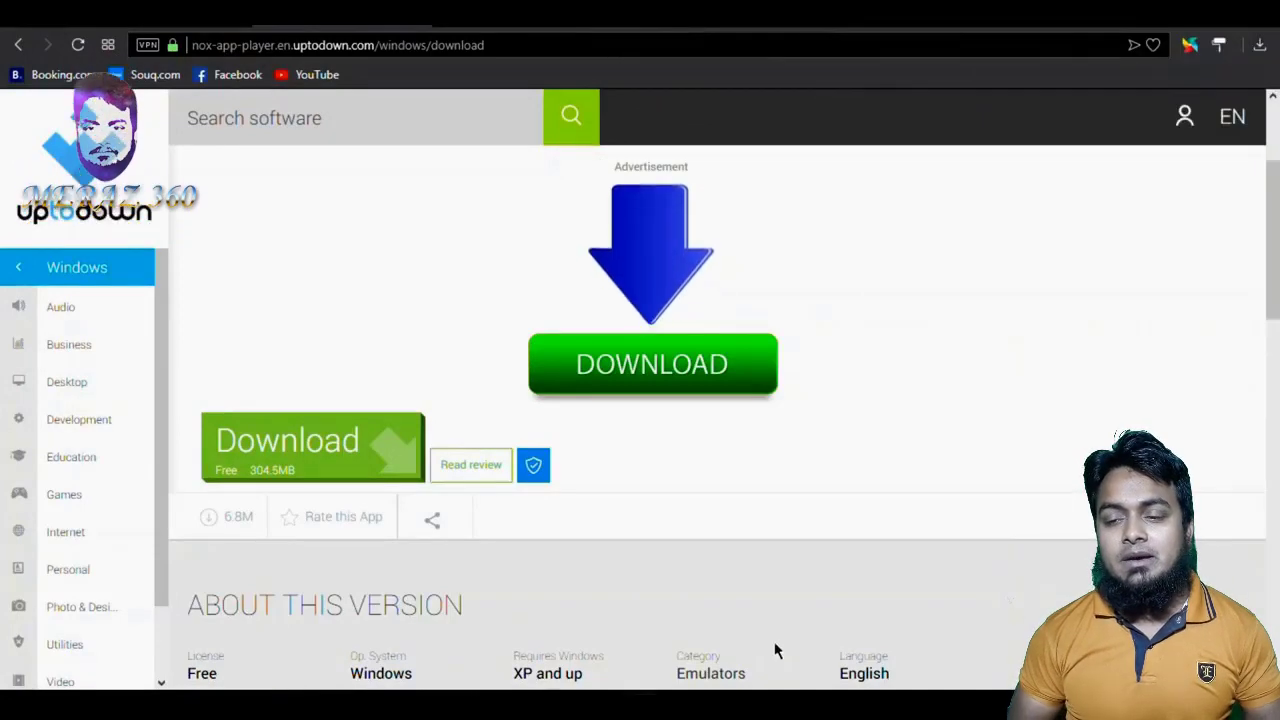
pyautogui.click(1259, 45)
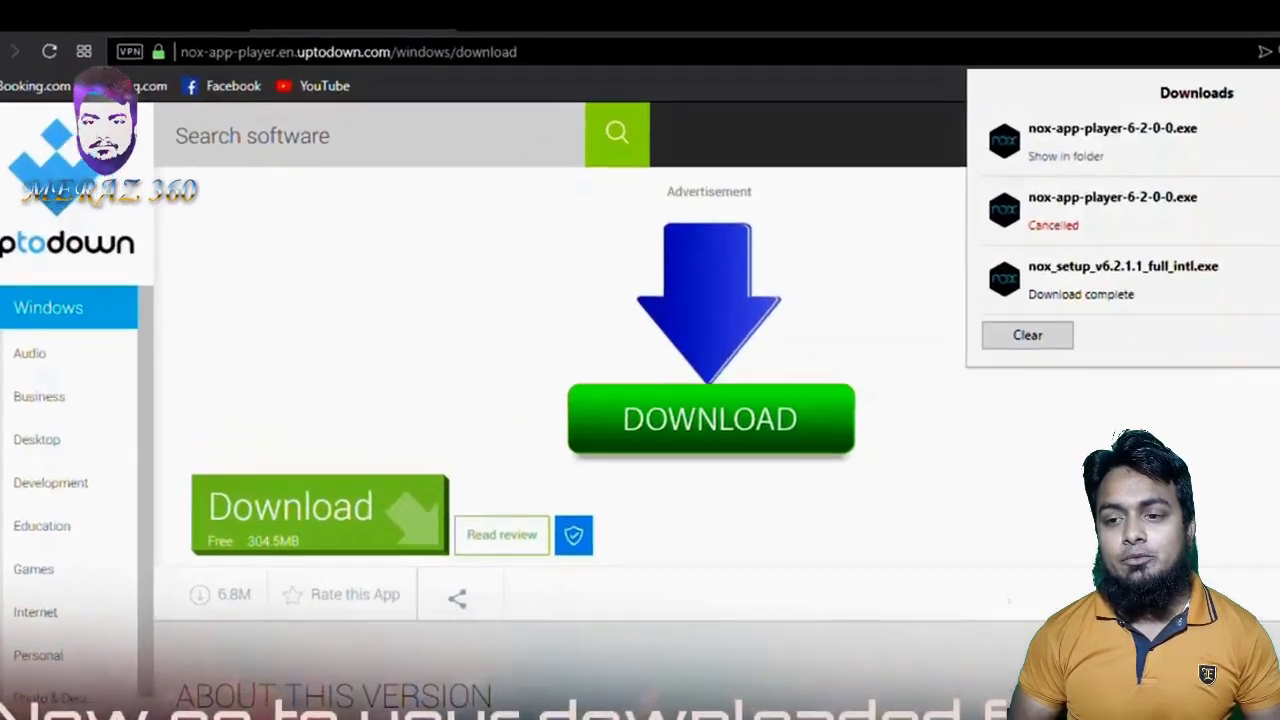
pyautogui.click(1065, 156)
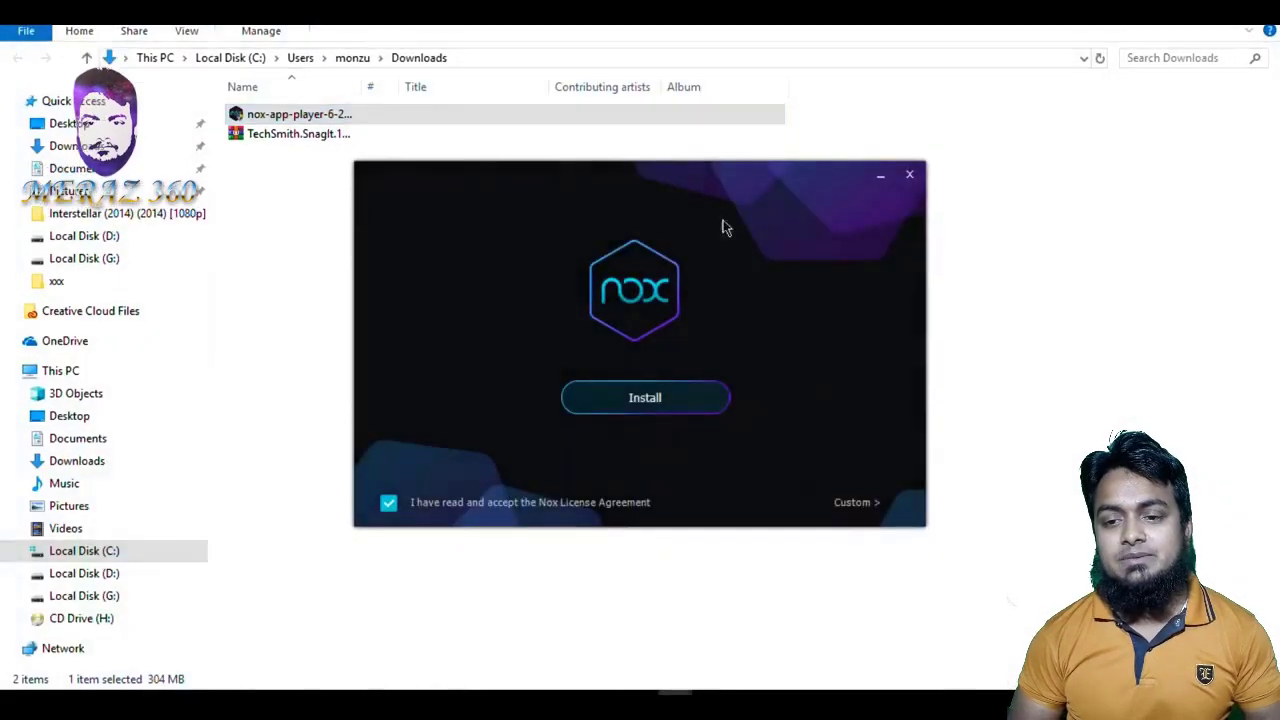
# Install Nox with the license agreement accepted, and close the installer without starting the emulator.
pyautogui.click(627, 399)
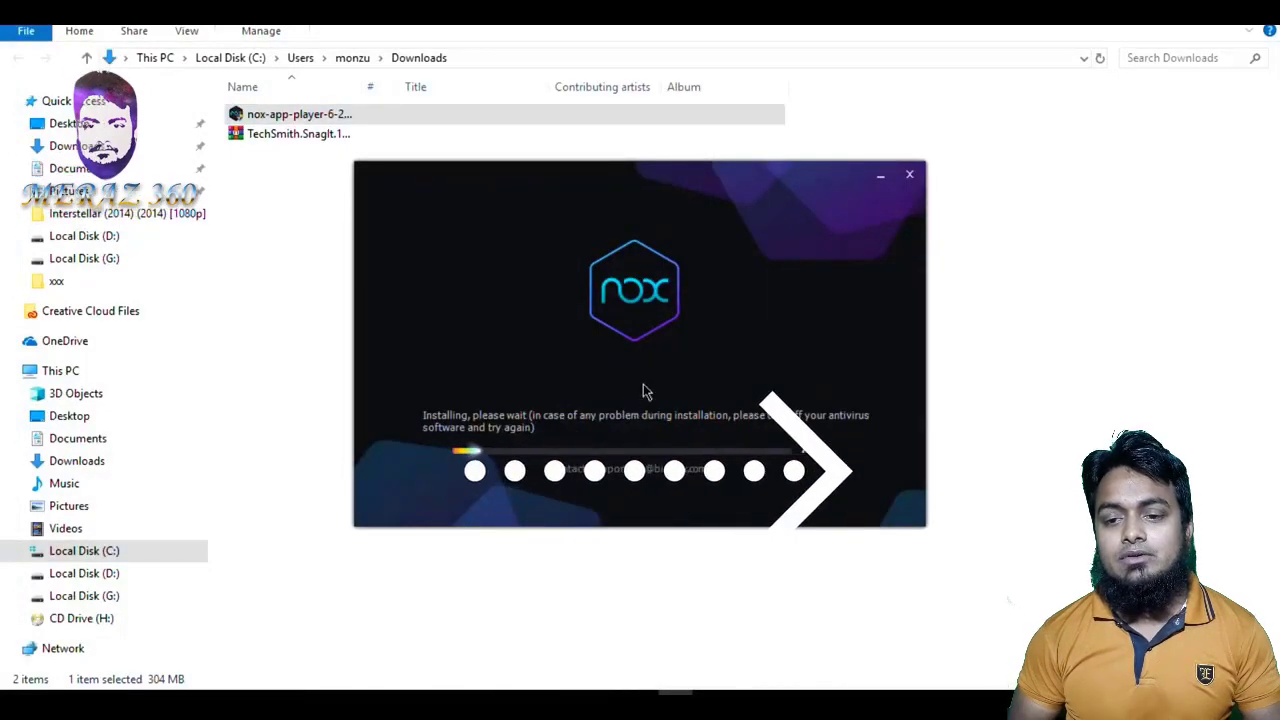
pyautogui.click(1192, 14)
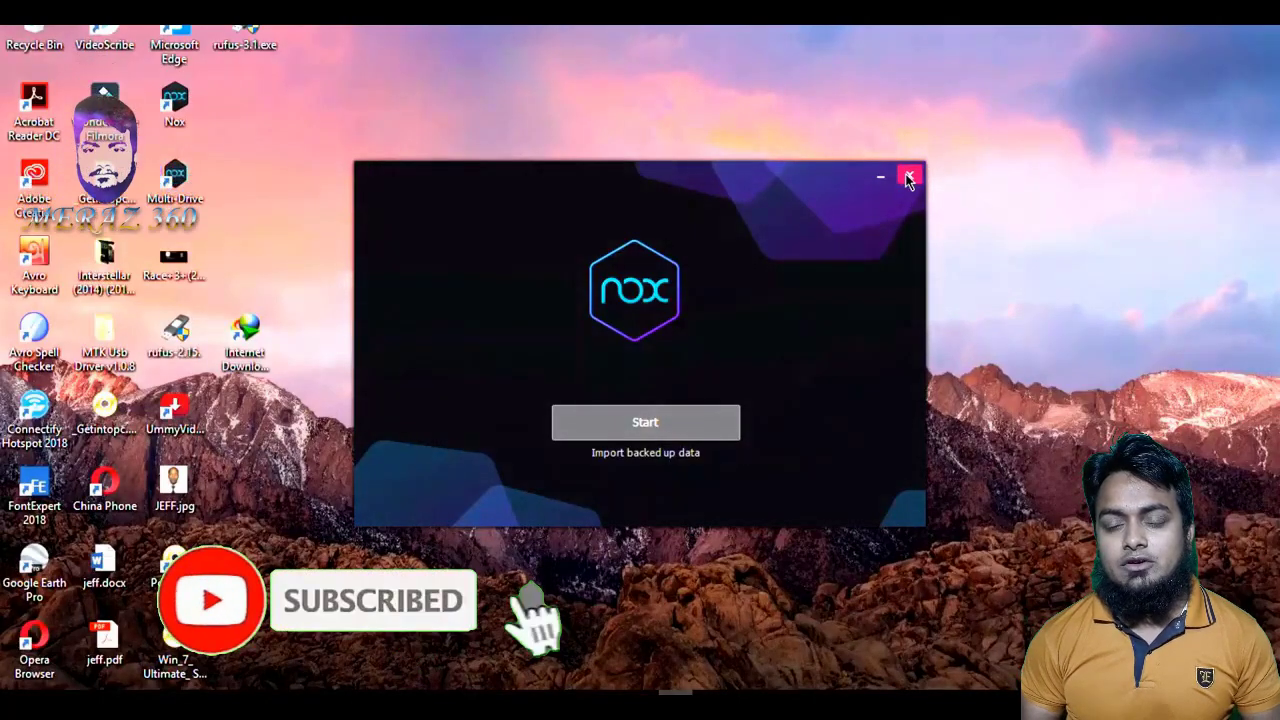
pyautogui.click(907, 178)
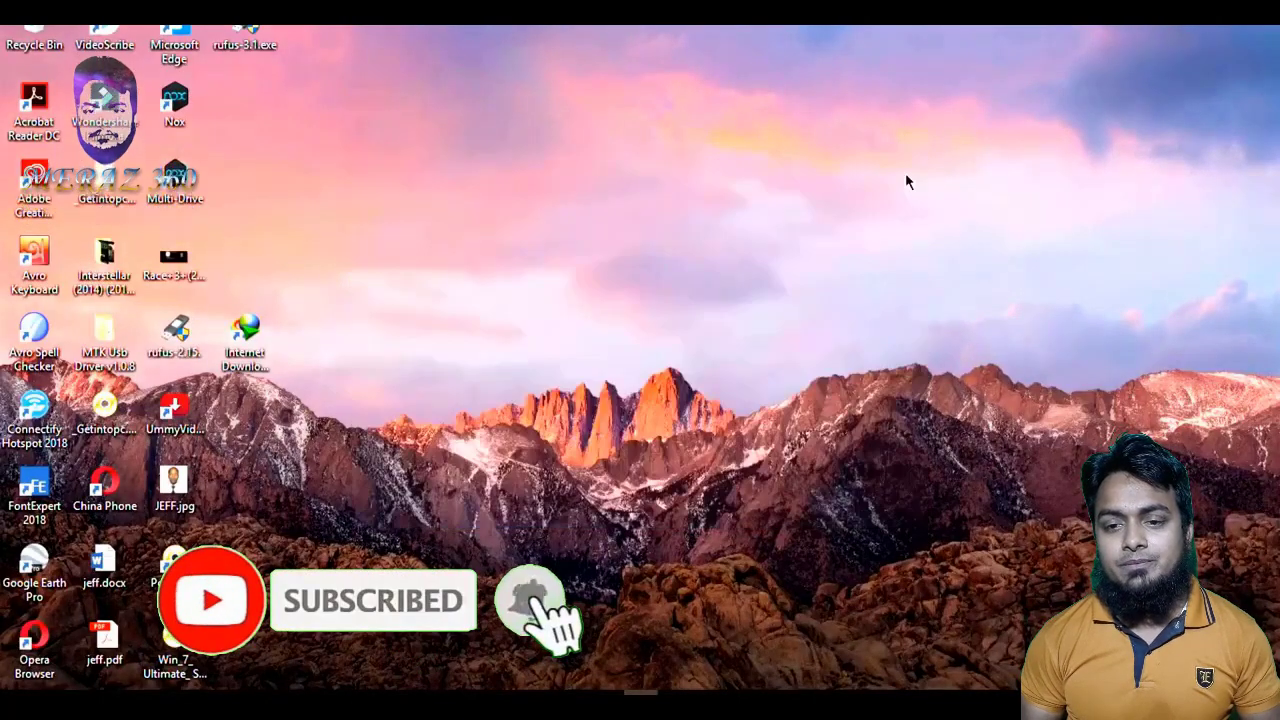
# Open the Multi-Drive manager from the desktop and save the NoxPlayer instance's system settings.
pyautogui.doubleClick(188, 183)
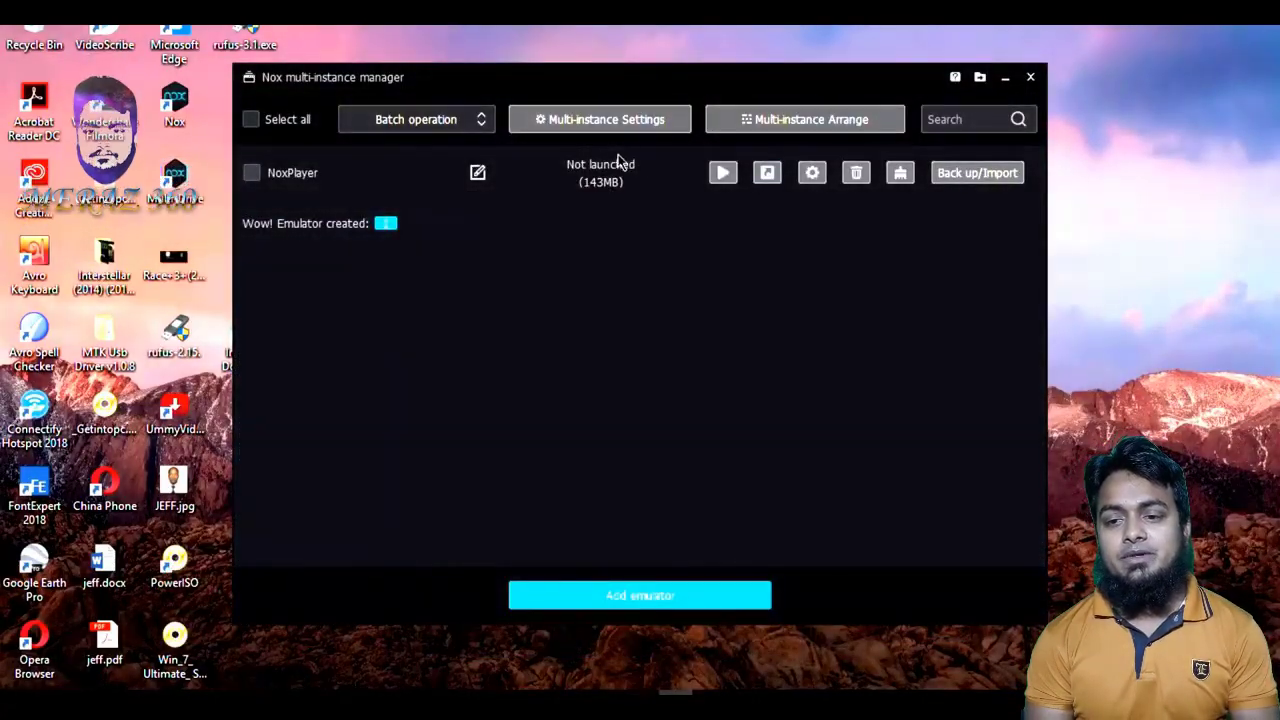
pyautogui.click(722, 176)
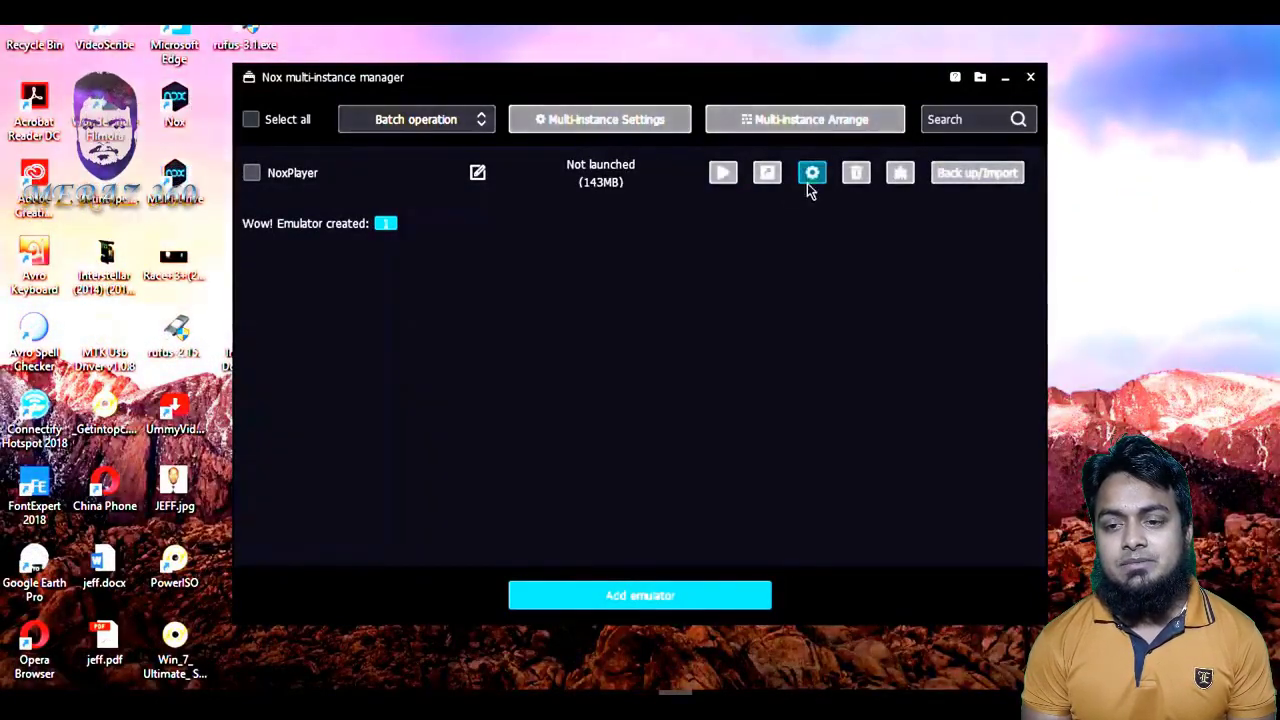
pyautogui.click(811, 176)
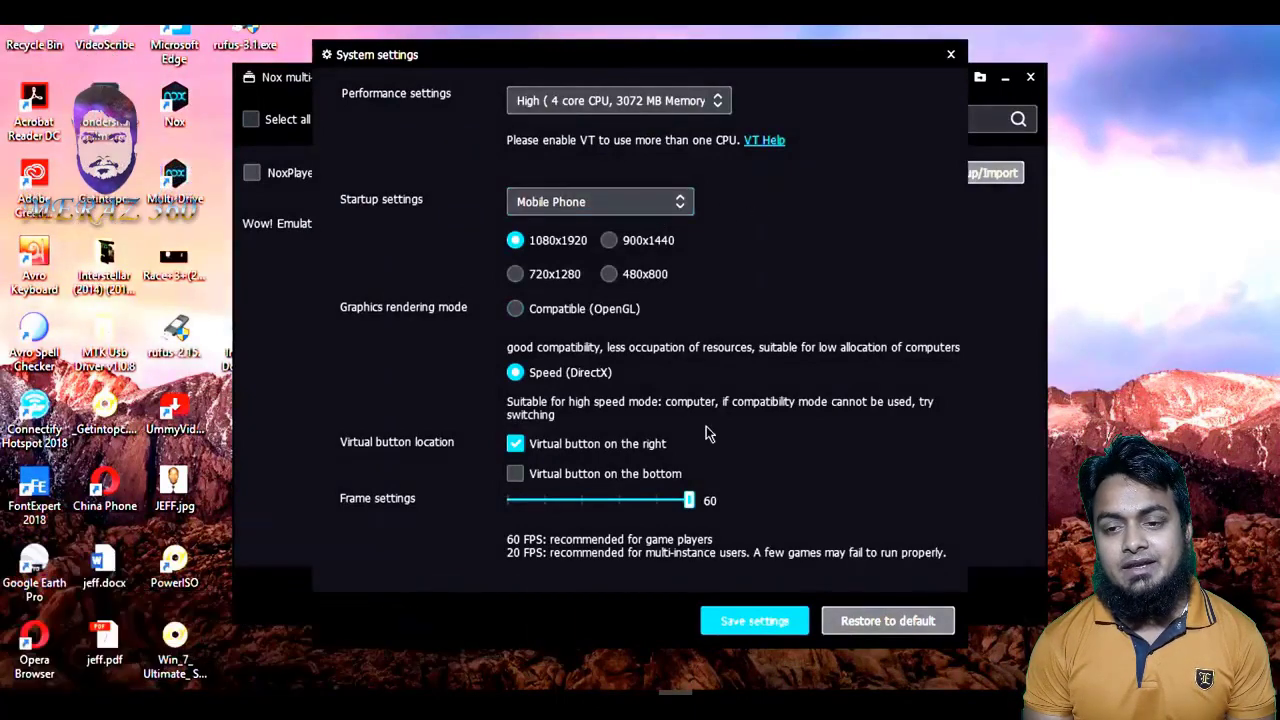
pyautogui.click(756, 622)
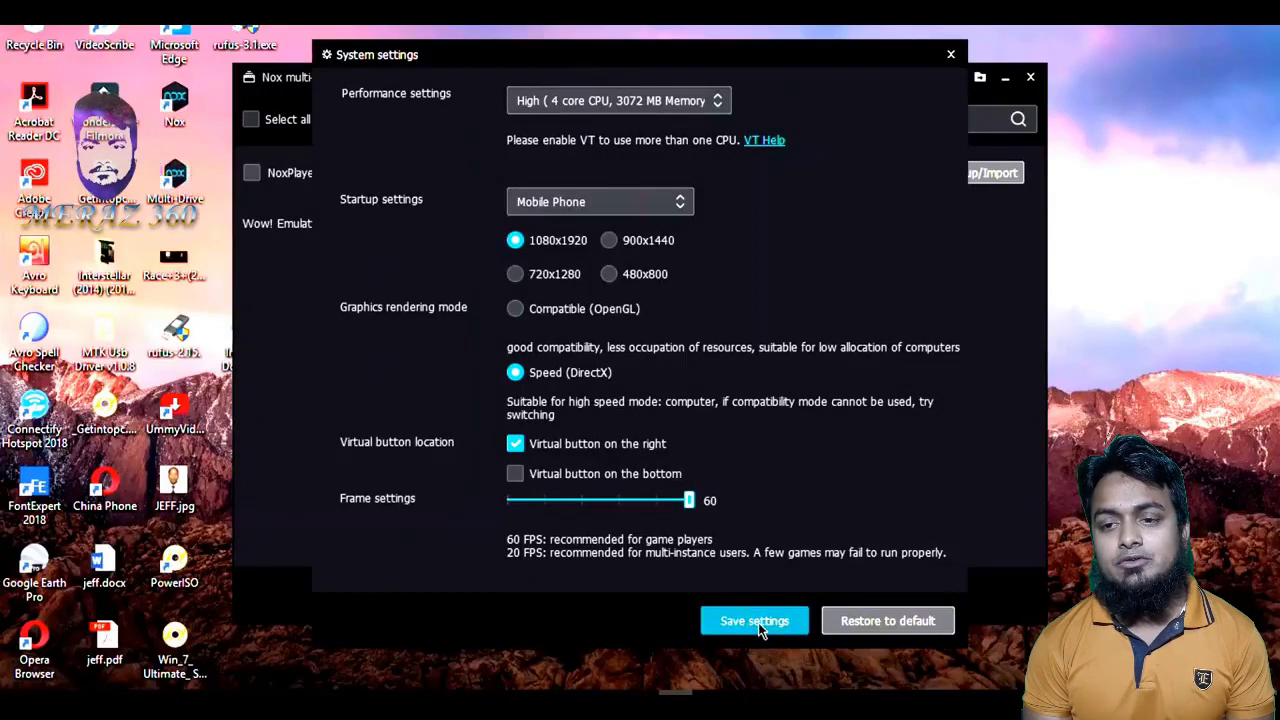
pyautogui.click(950, 56)
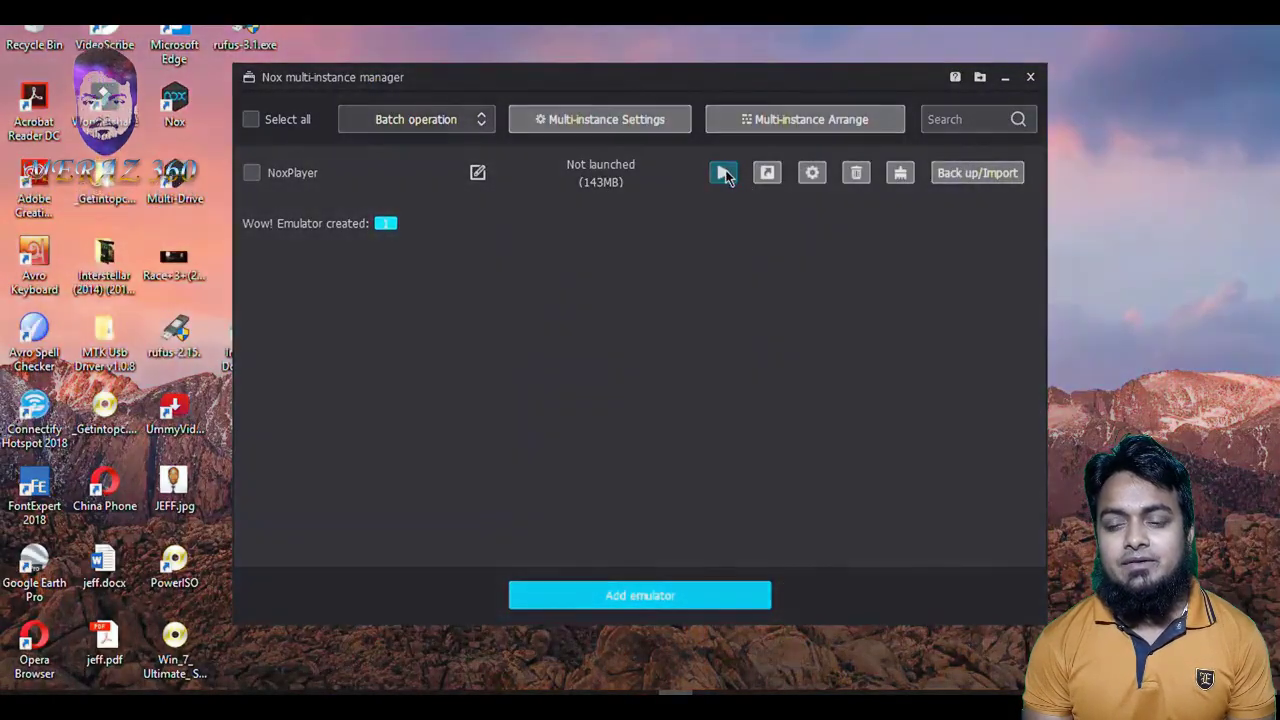
# Launch the NoxPlayer instance and move its window higher on the desktop.
pyautogui.click(724, 174)
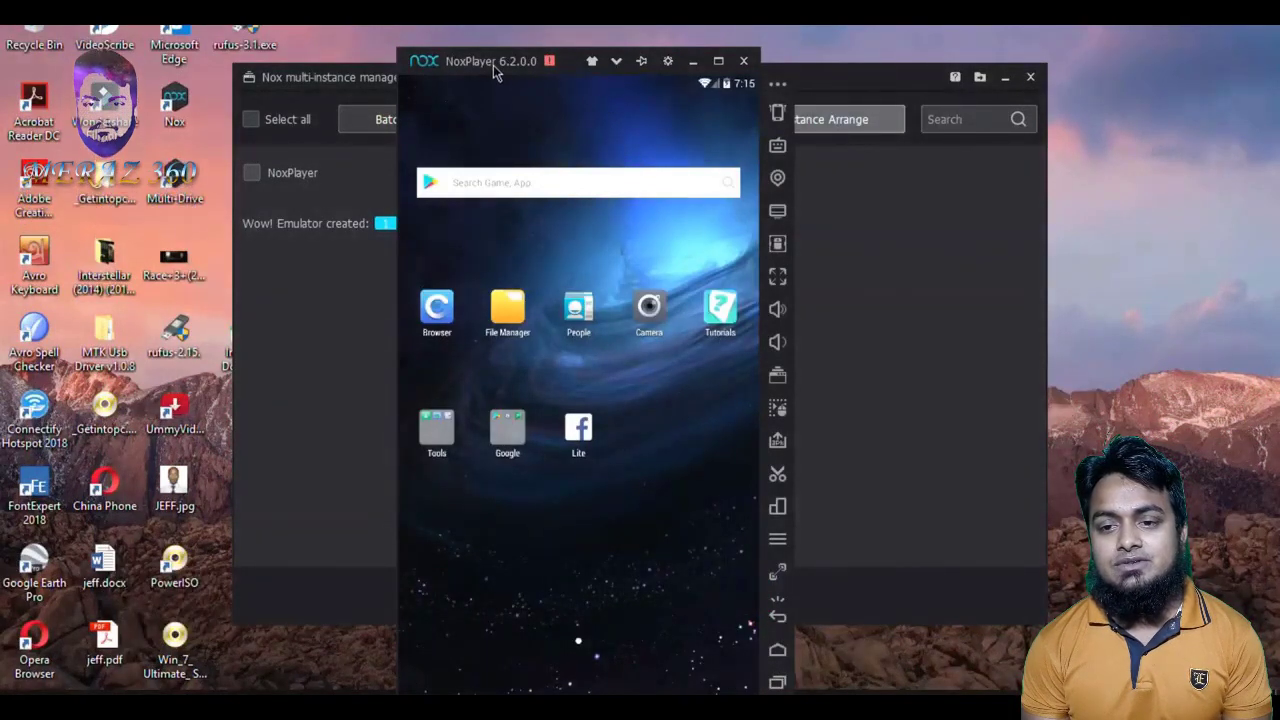
pyautogui.moveTo(493, 62); pyautogui.dragTo(498, 30)
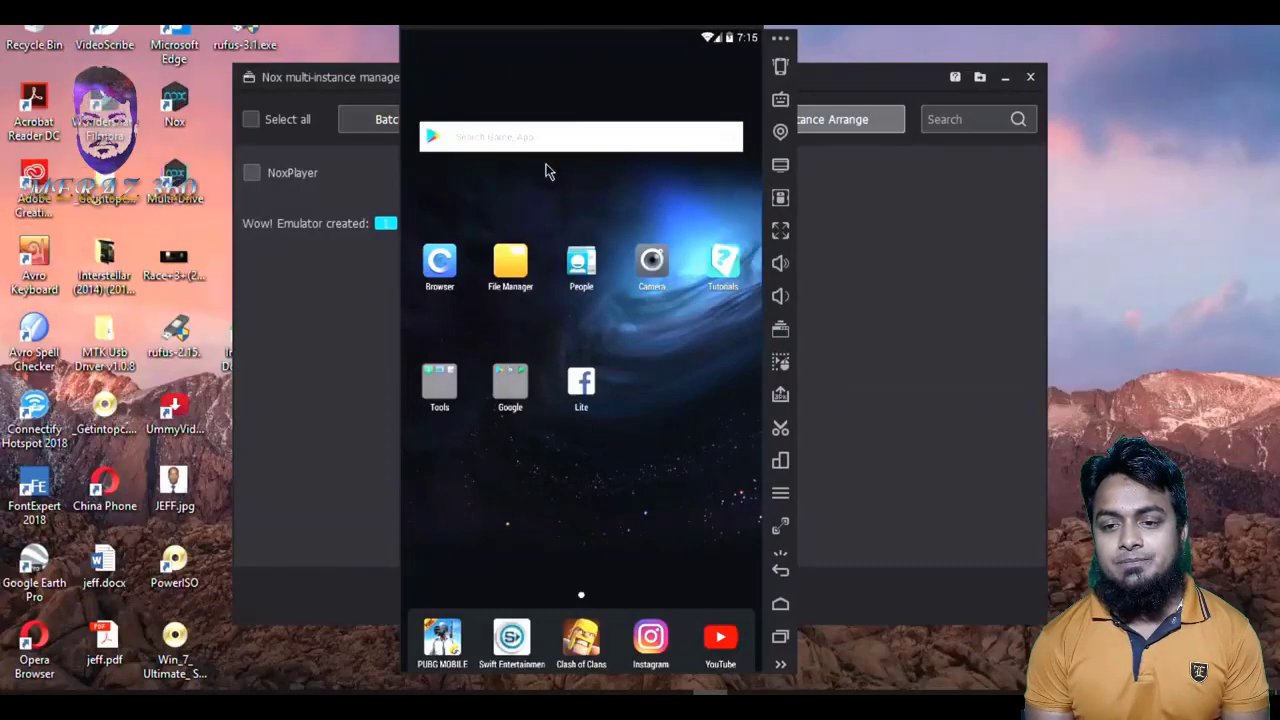
# Open the emulator's Android settings and examine the model and Android version under About tablet.
pyautogui.moveTo(540, 40); pyautogui.dragTo(614, 606)
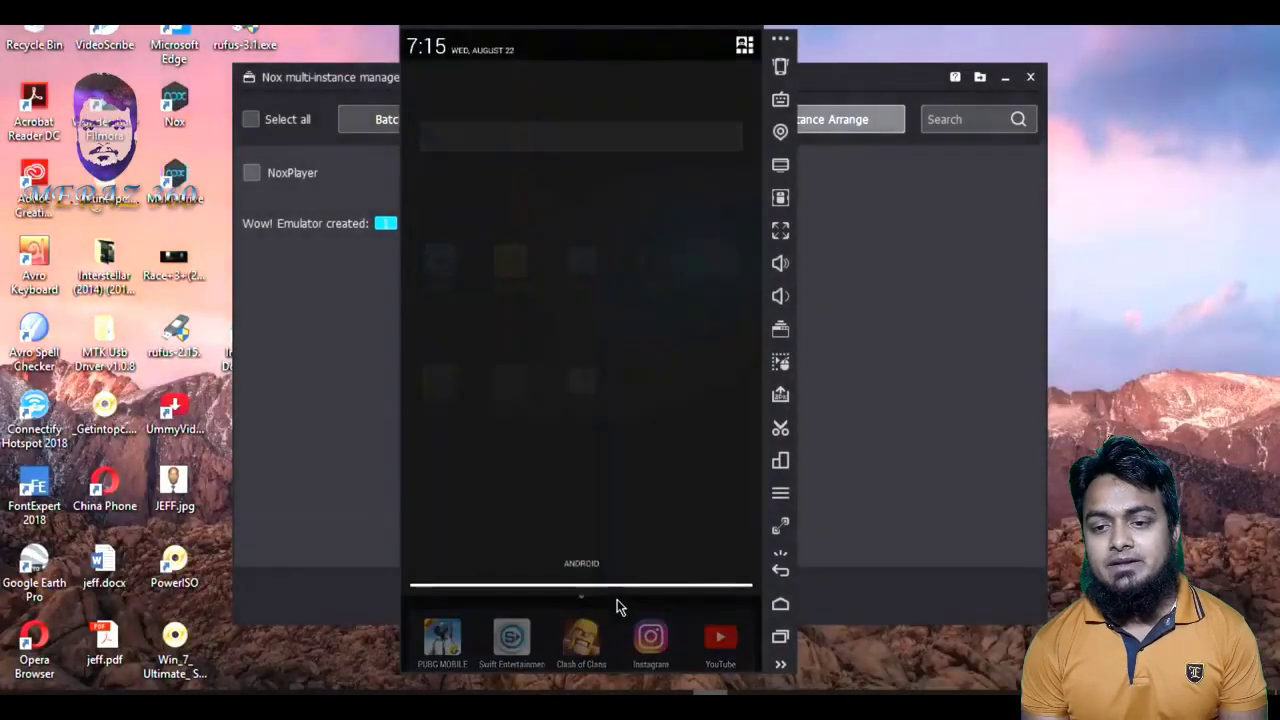
pyautogui.click(745, 45)
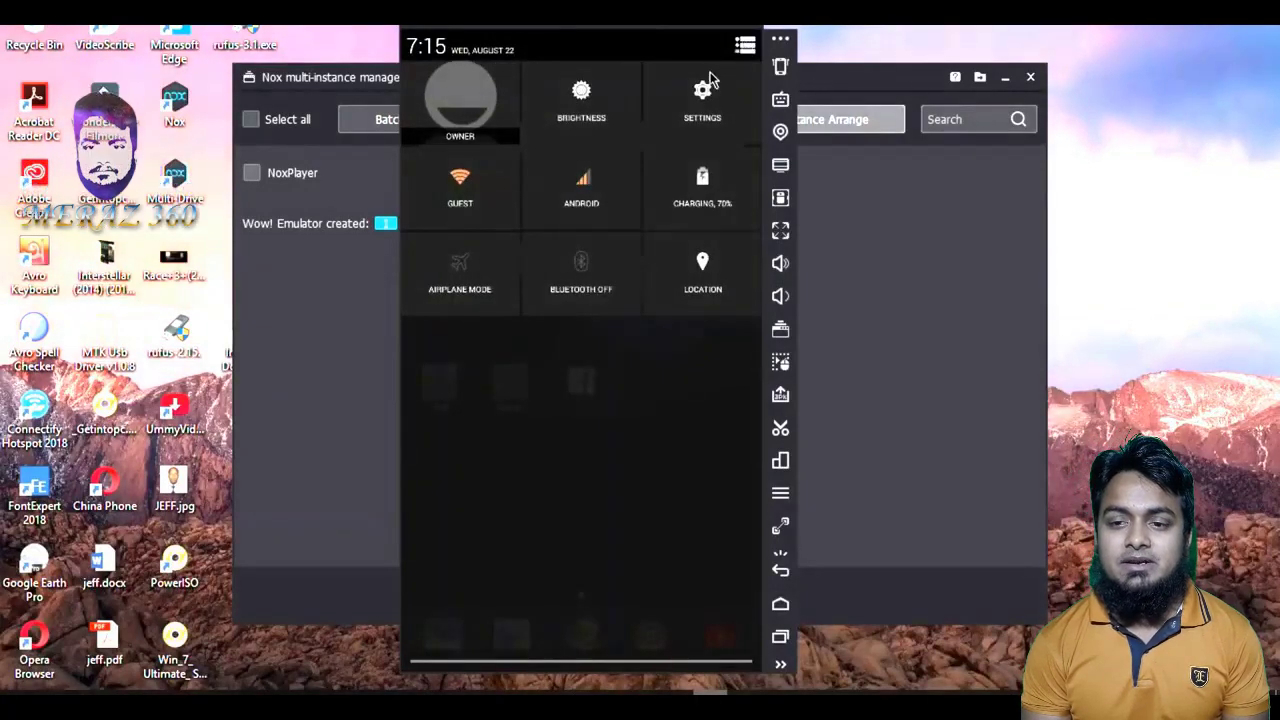
pyautogui.click(706, 105)
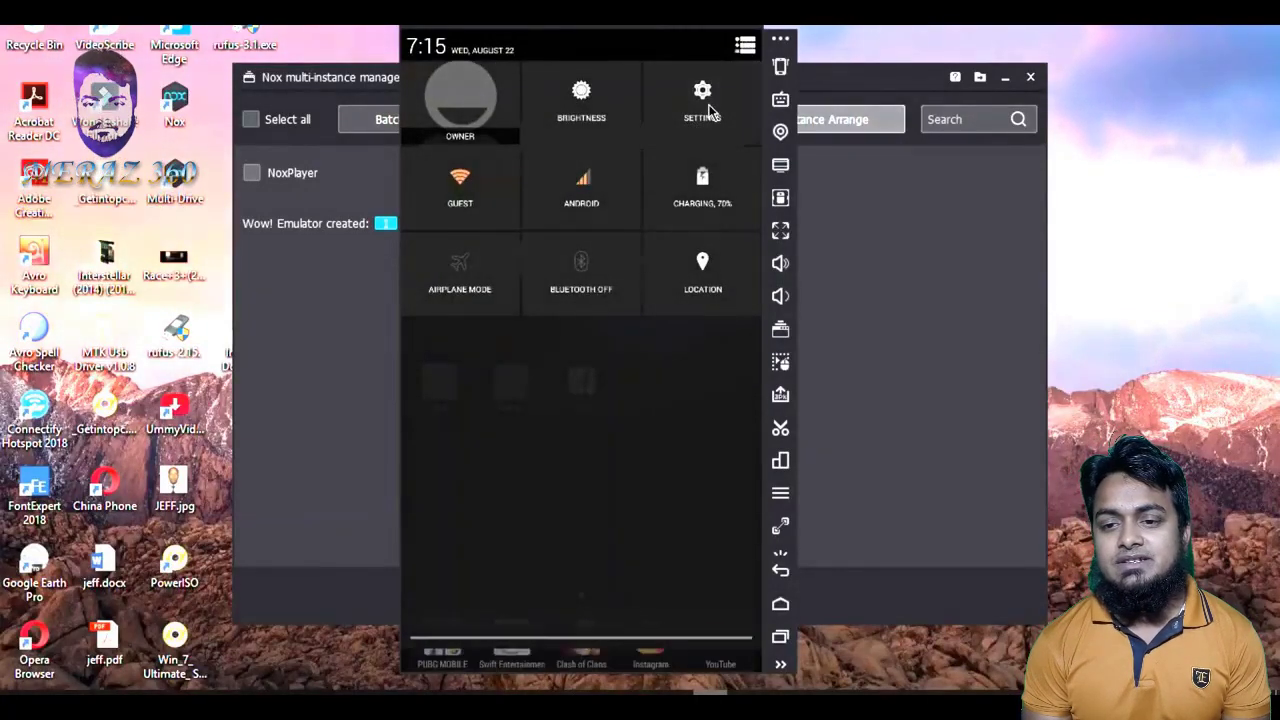
pyautogui.scroll(-3, 531, 374)
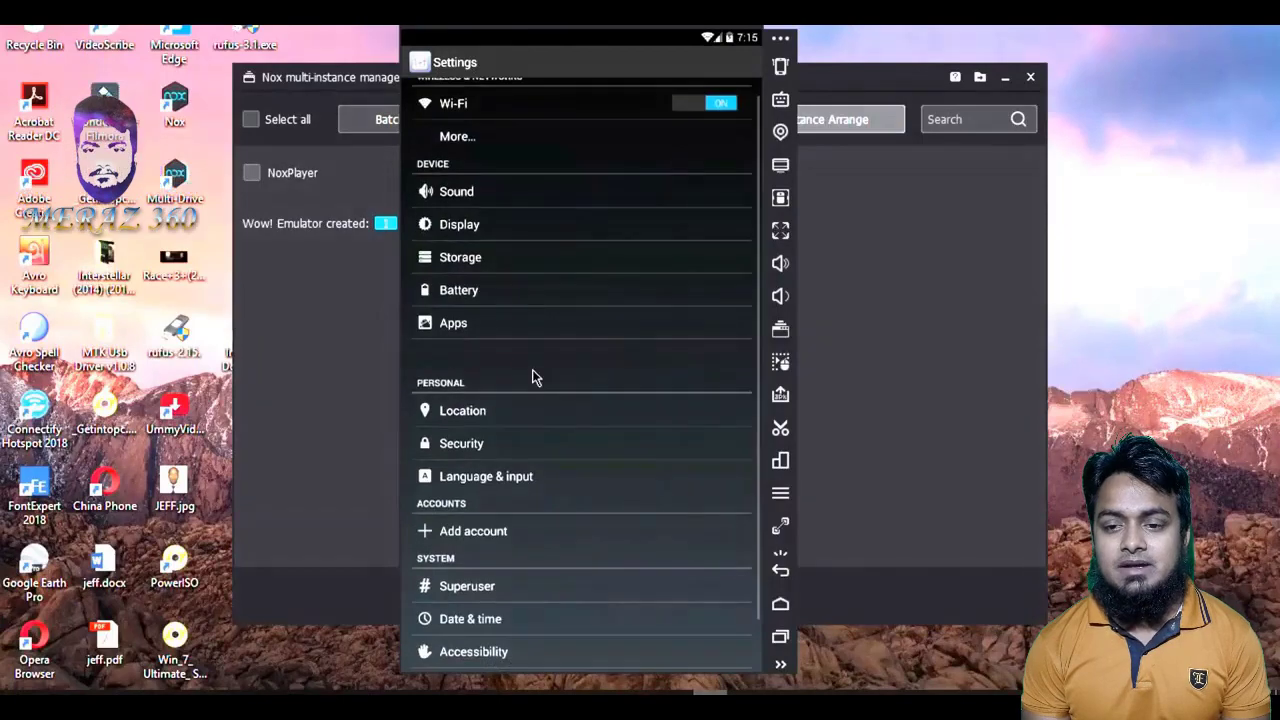
pyautogui.click(474, 664)
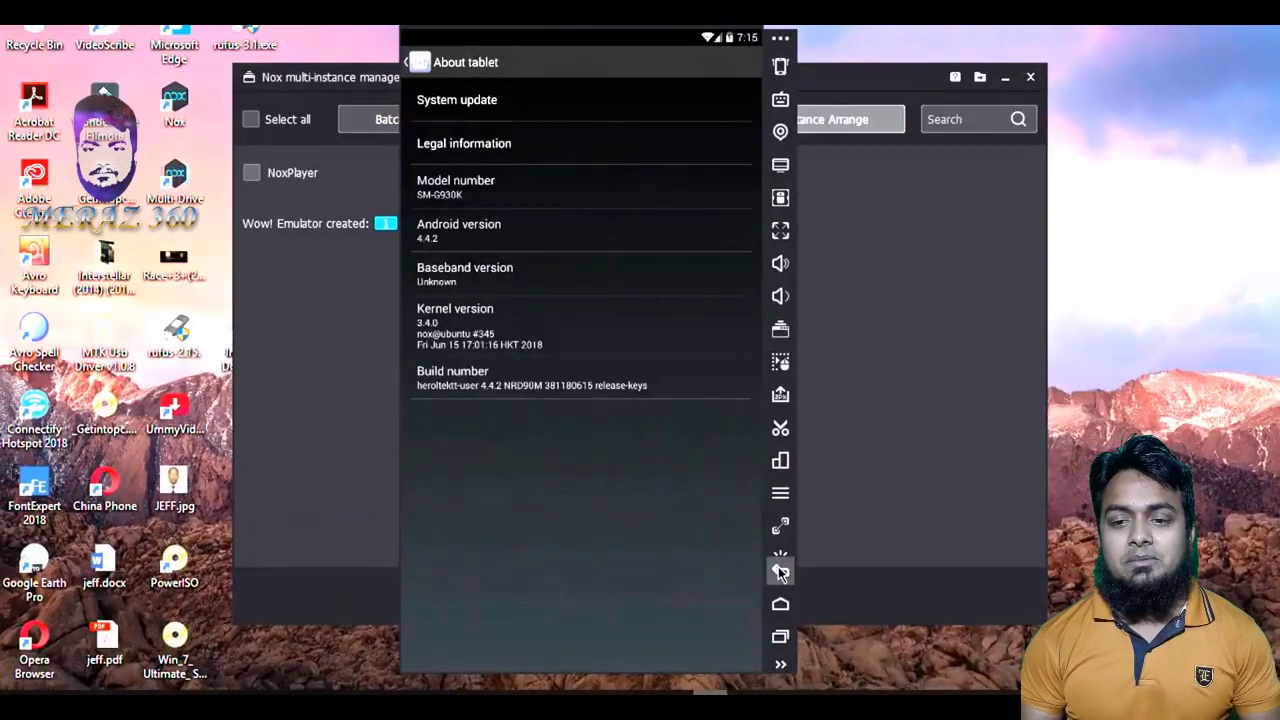
pyautogui.click(781, 572)
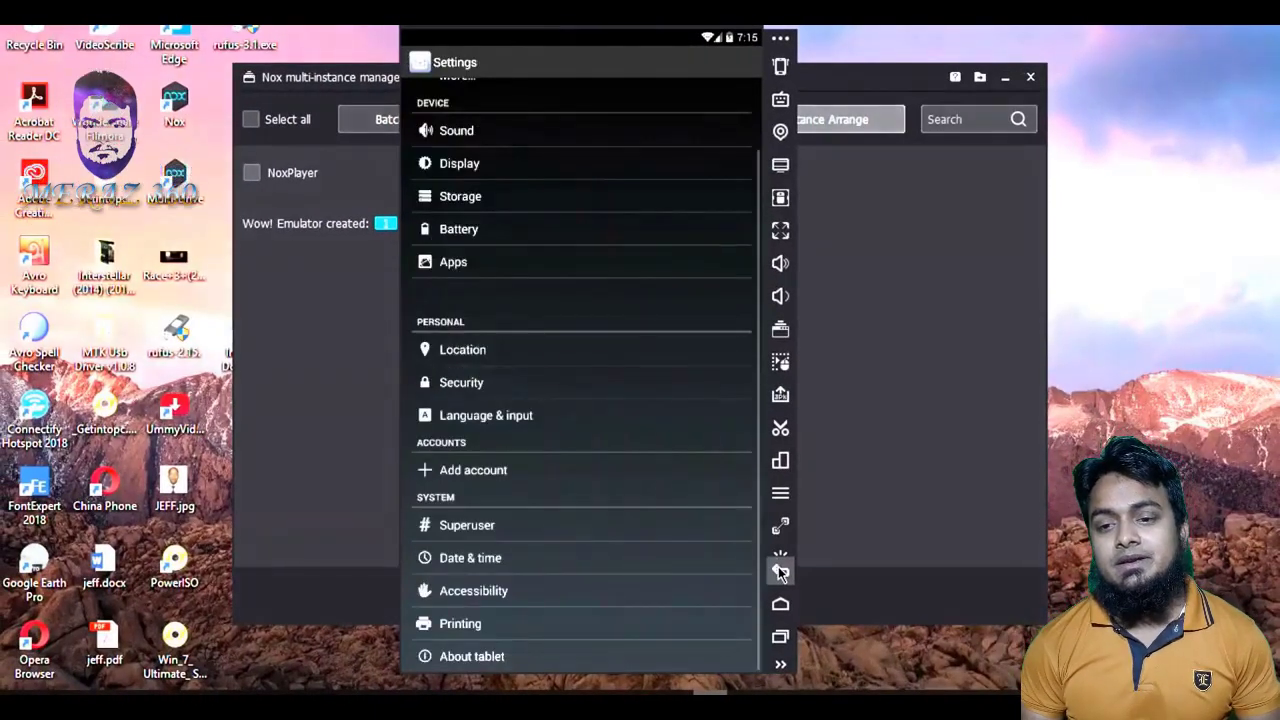
# Check the emulator's internal storage details and return to its home screen.
pyautogui.click(463, 197)
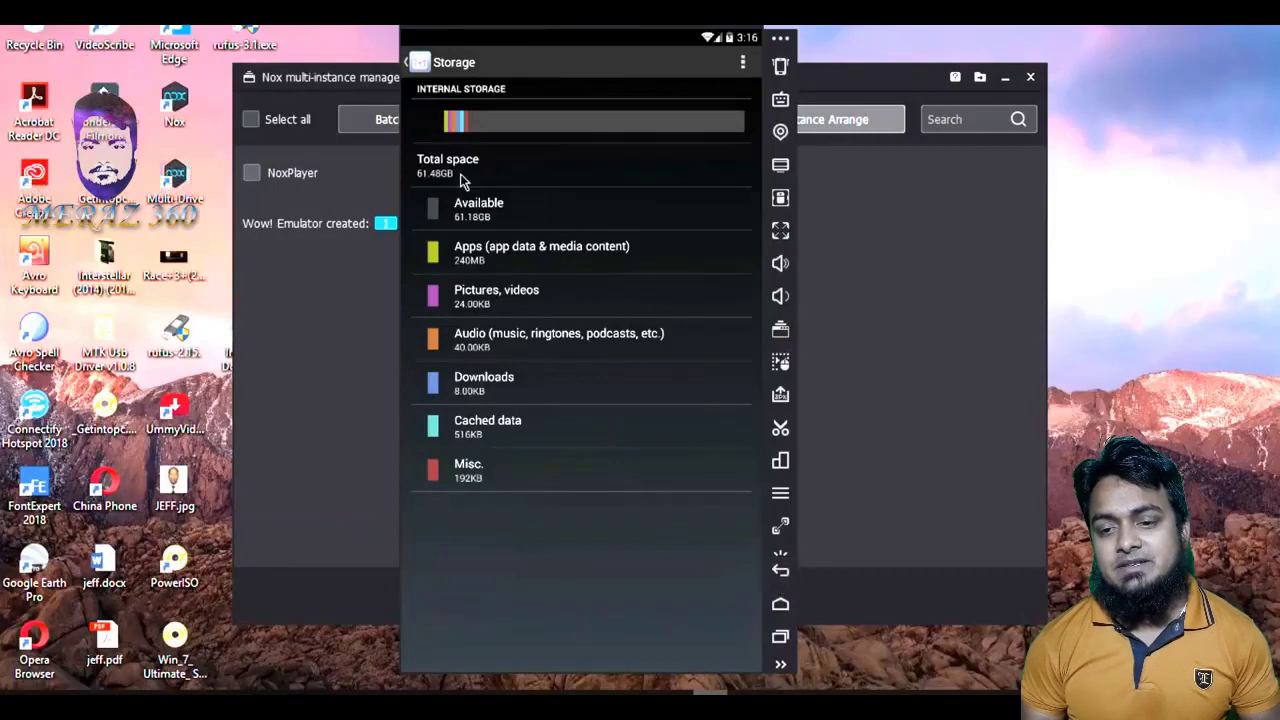
pyautogui.click(776, 576)
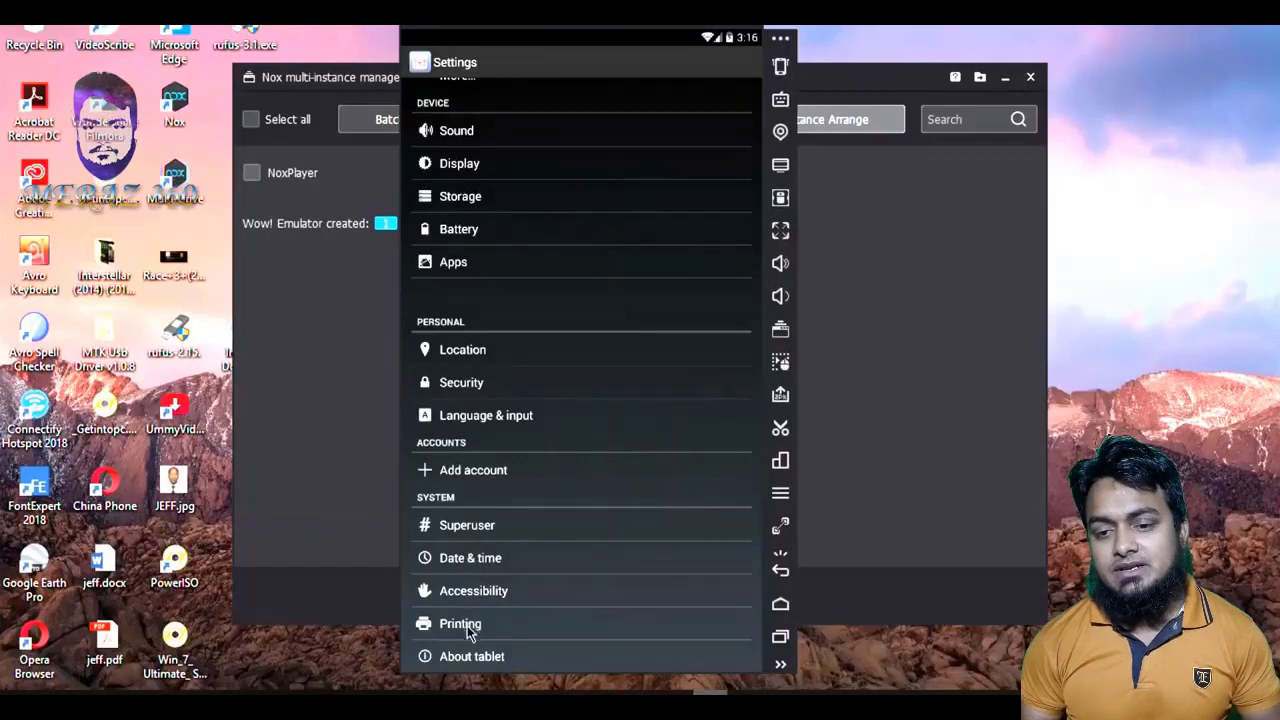
pyautogui.click(779, 577)
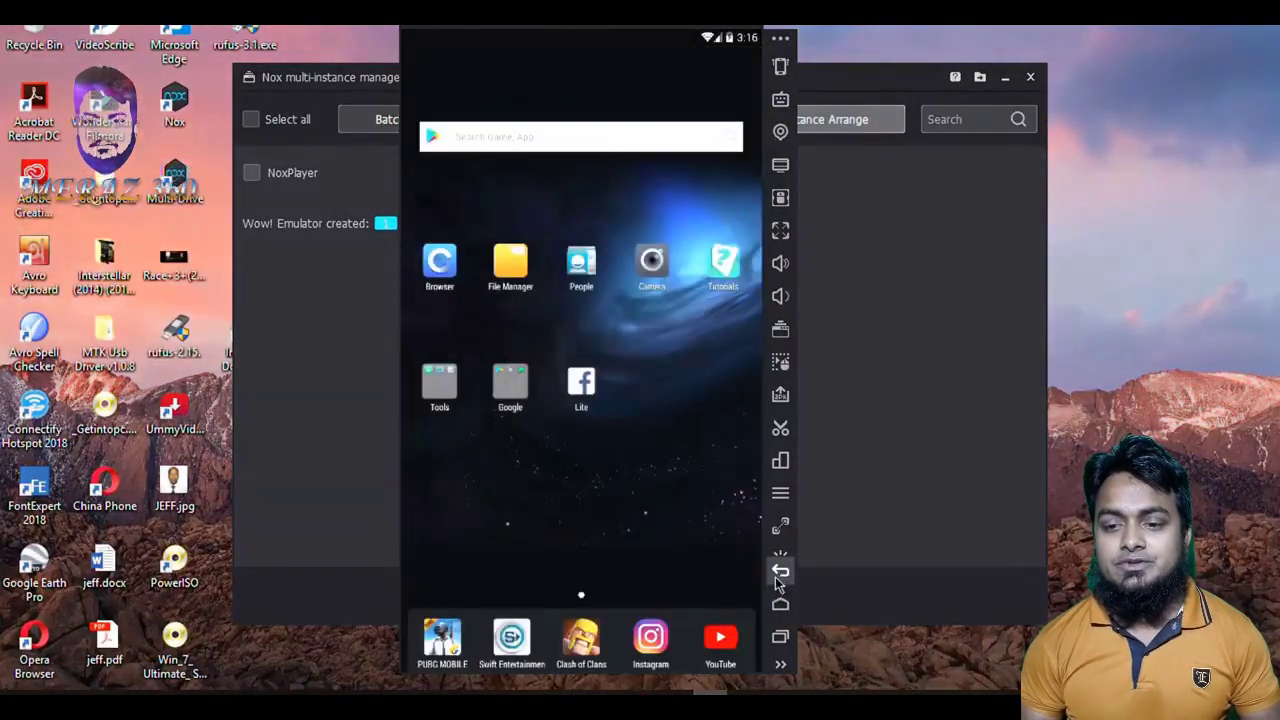
# Open the Play Store and sign in with an existing Google account's e-mail and password, accepting the terms and the preselected Google services options.
pyautogui.click(510, 380)
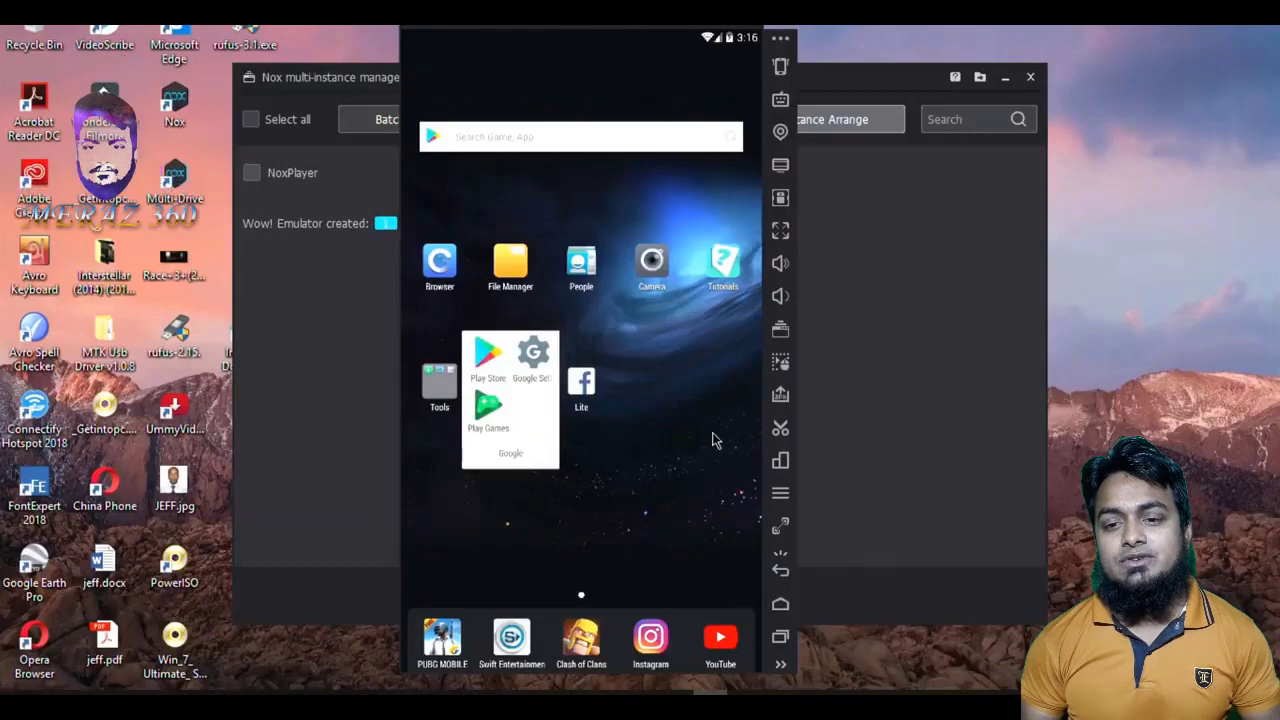
pyautogui.click(489, 356)
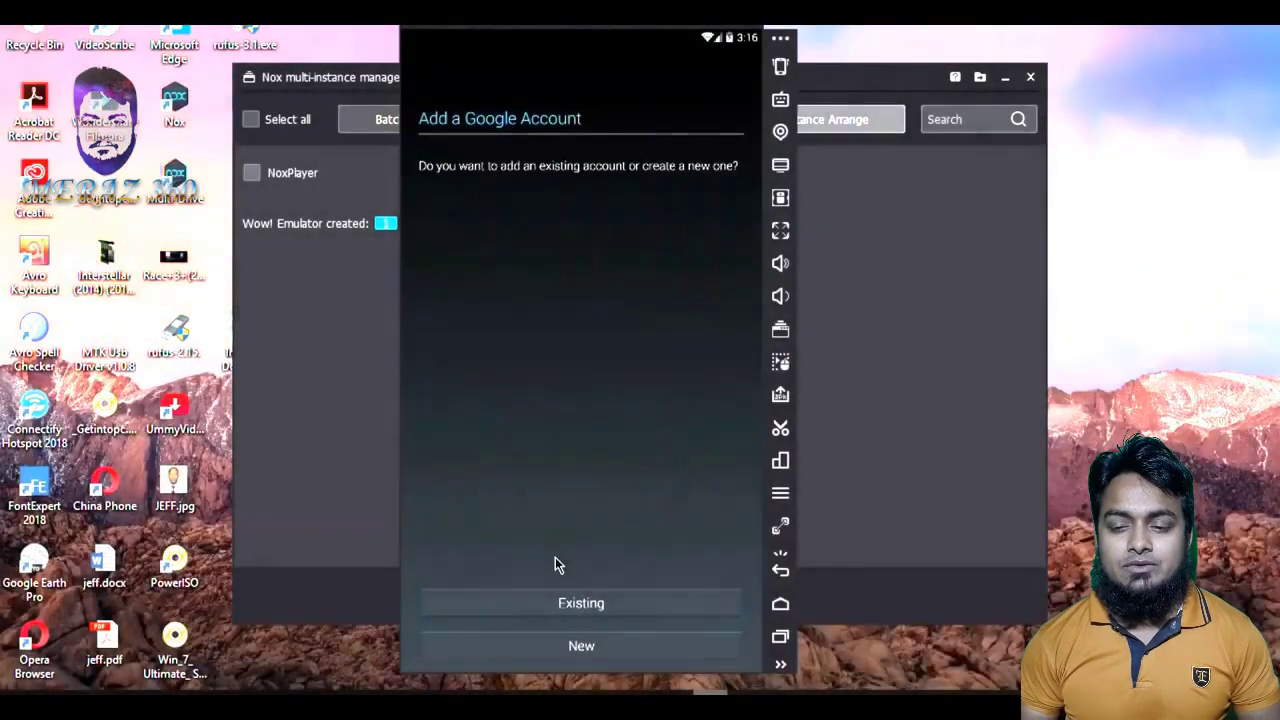
pyautogui.click(581, 605)
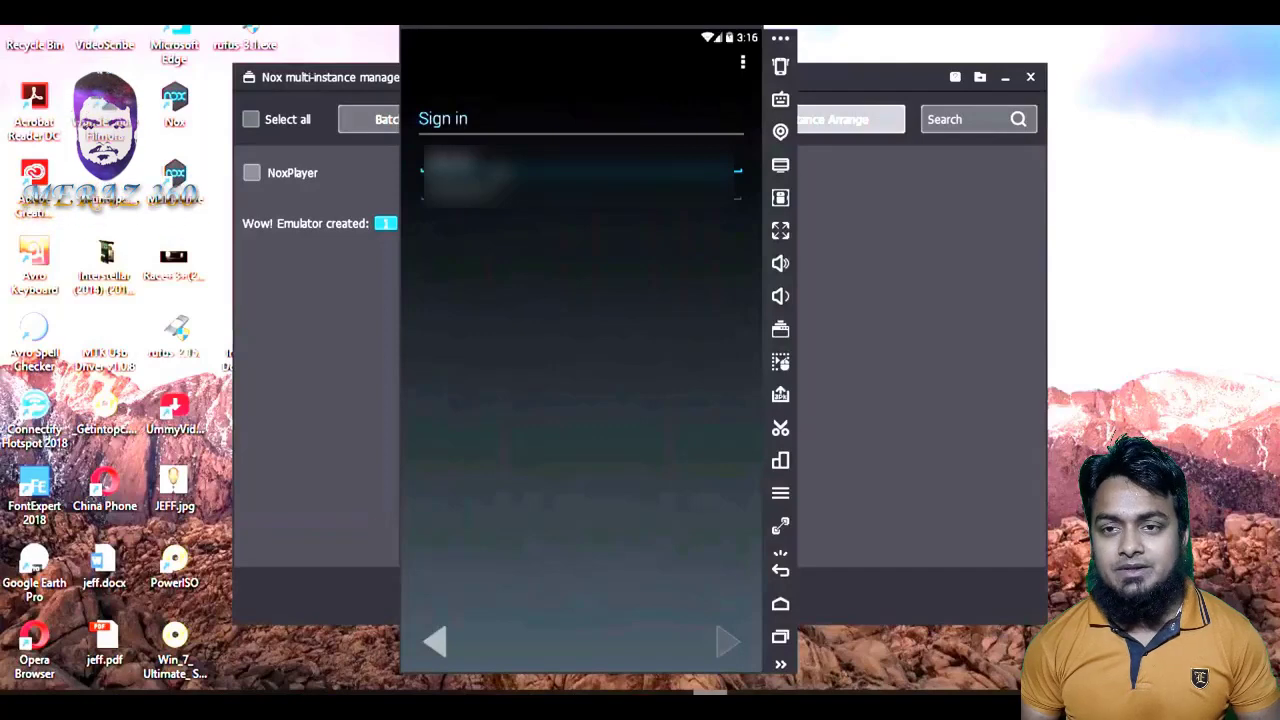
pyautogui.press('Tab')
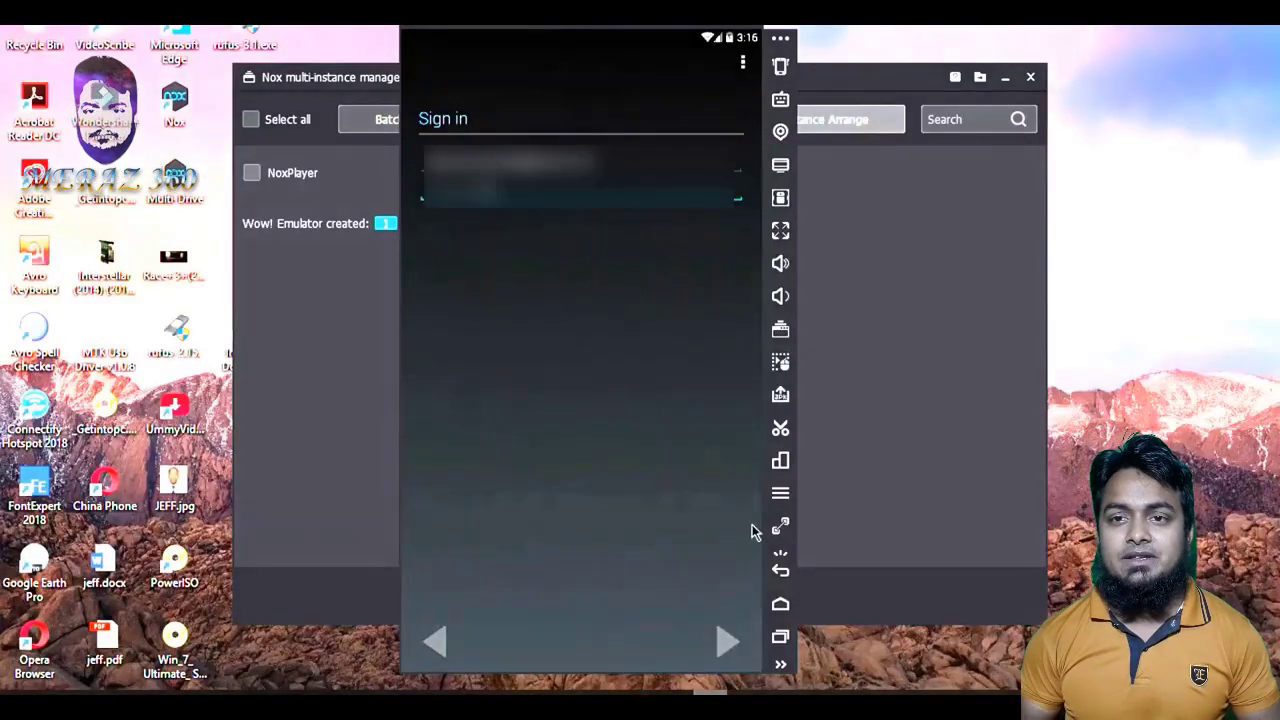
pyautogui.click(729, 638)
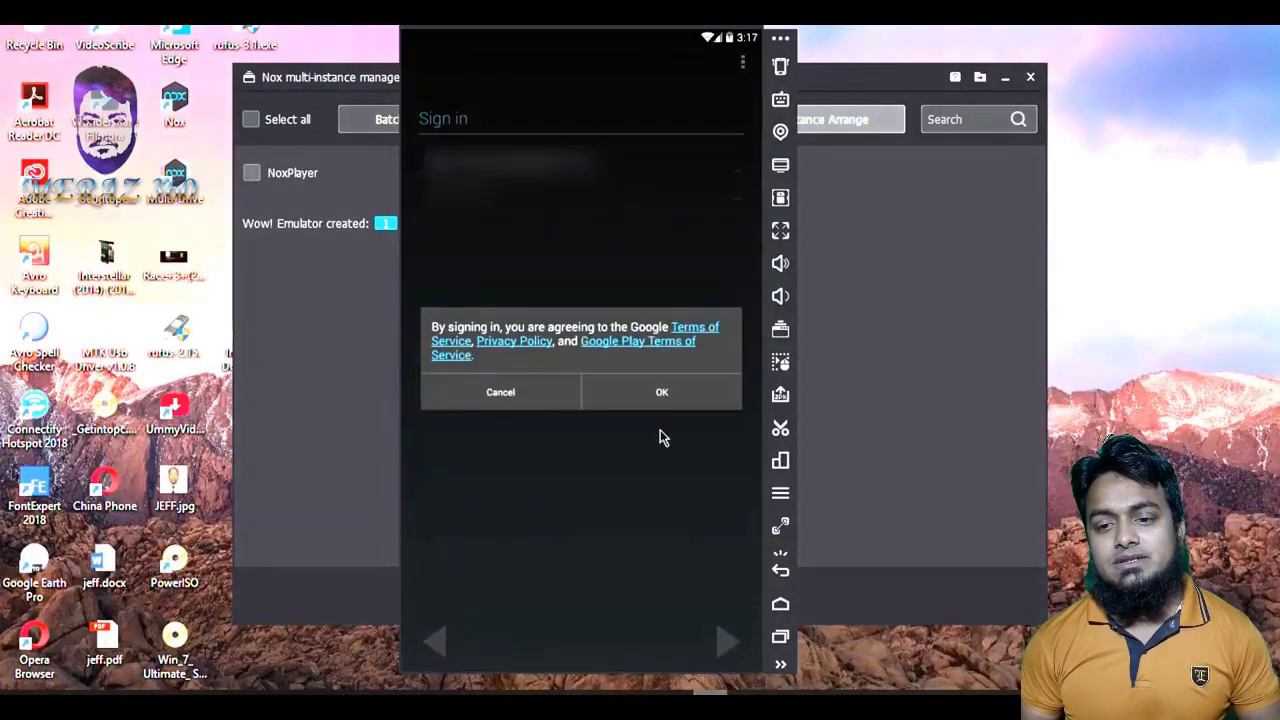
pyautogui.click(661, 395)
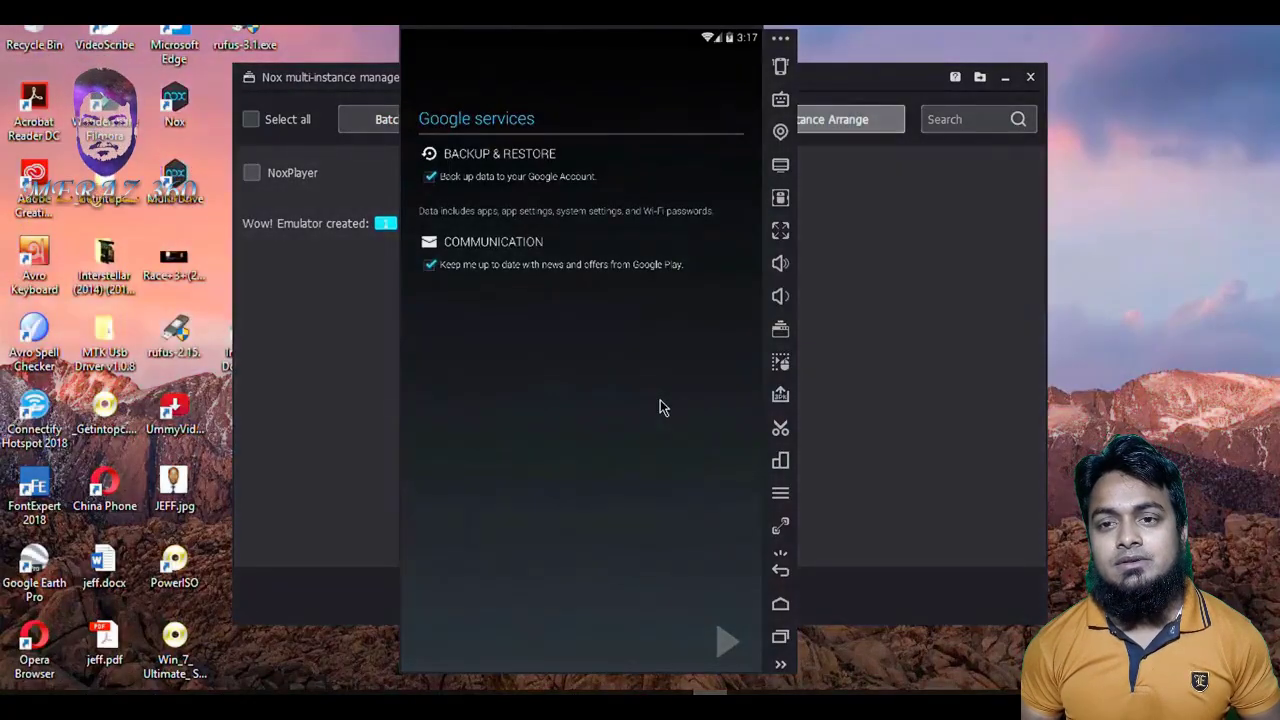
pyautogui.click(723, 645)
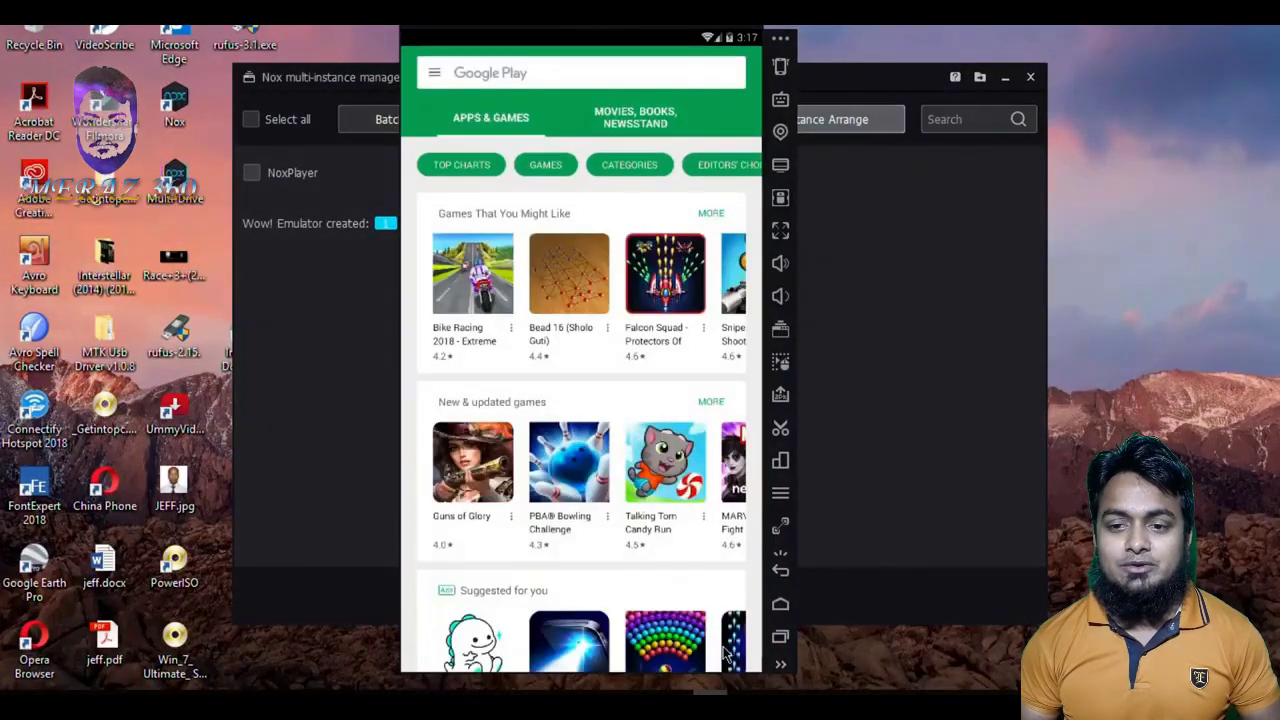
# Search Google Play for "whats", install WhatsApp Messenger, and return to the emulator's home screen.
pyautogui.click(522, 71)
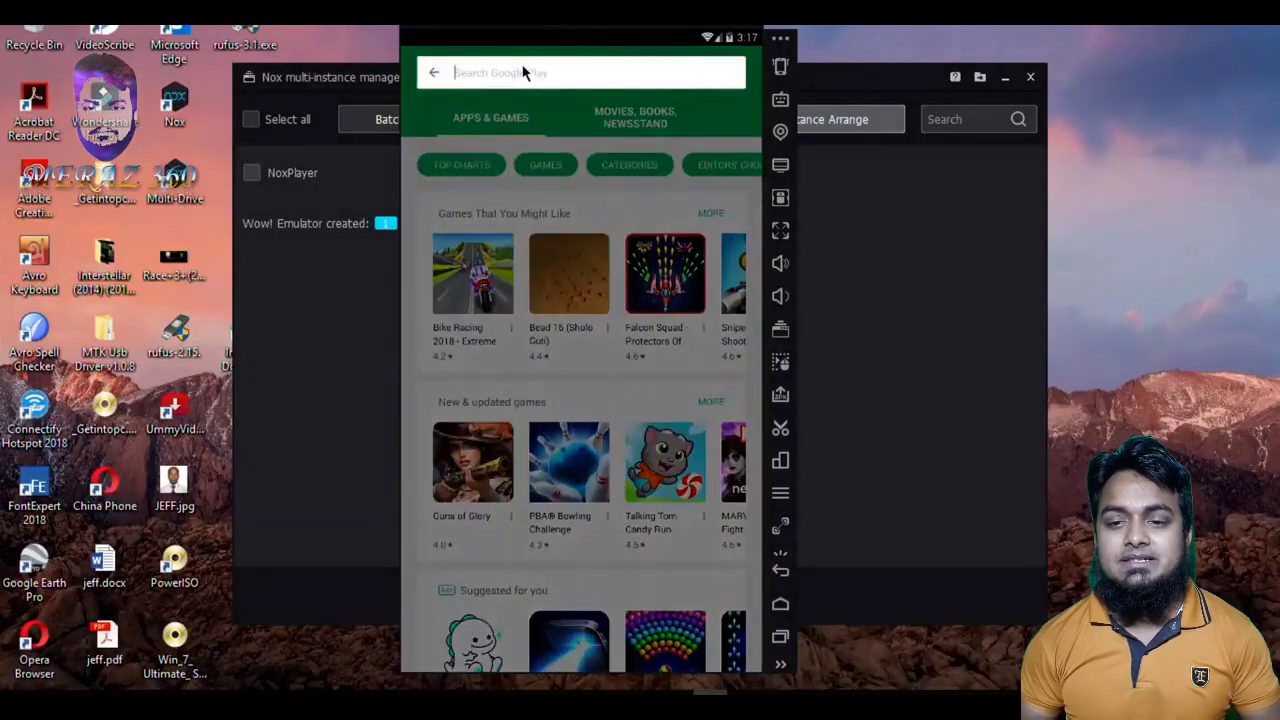
pyautogui.write('whats')
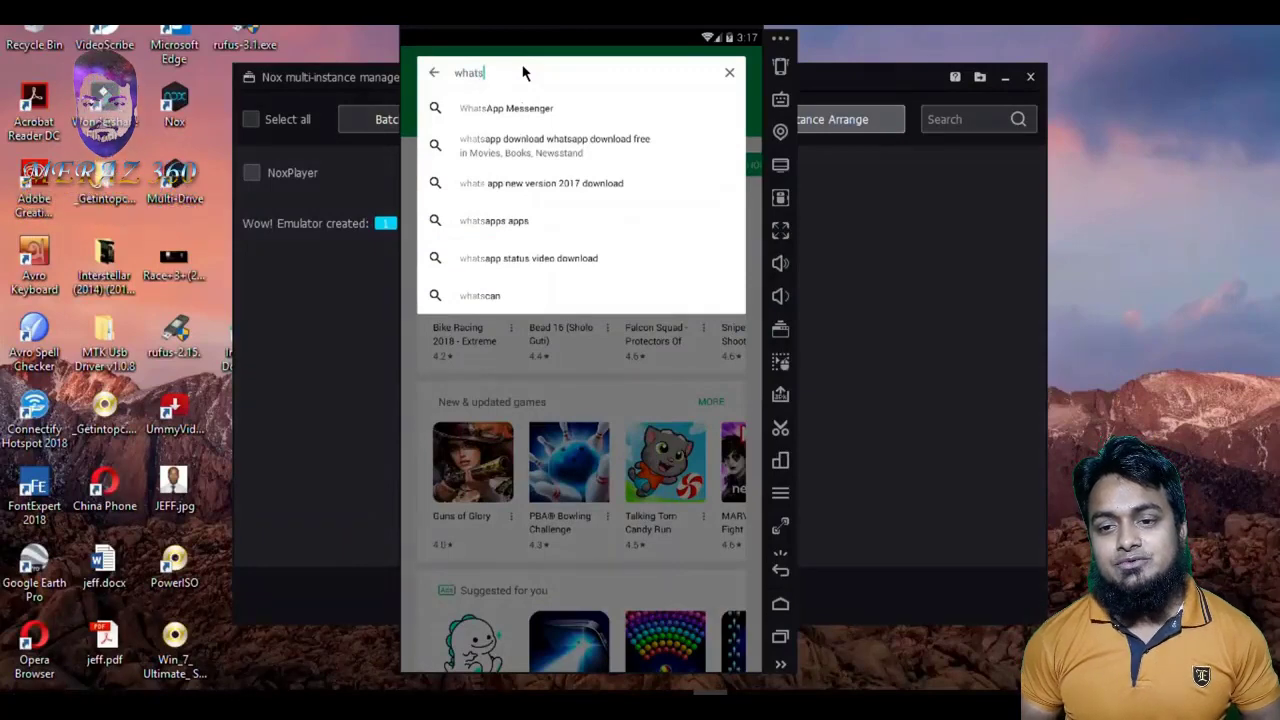
pyautogui.click(505, 110)
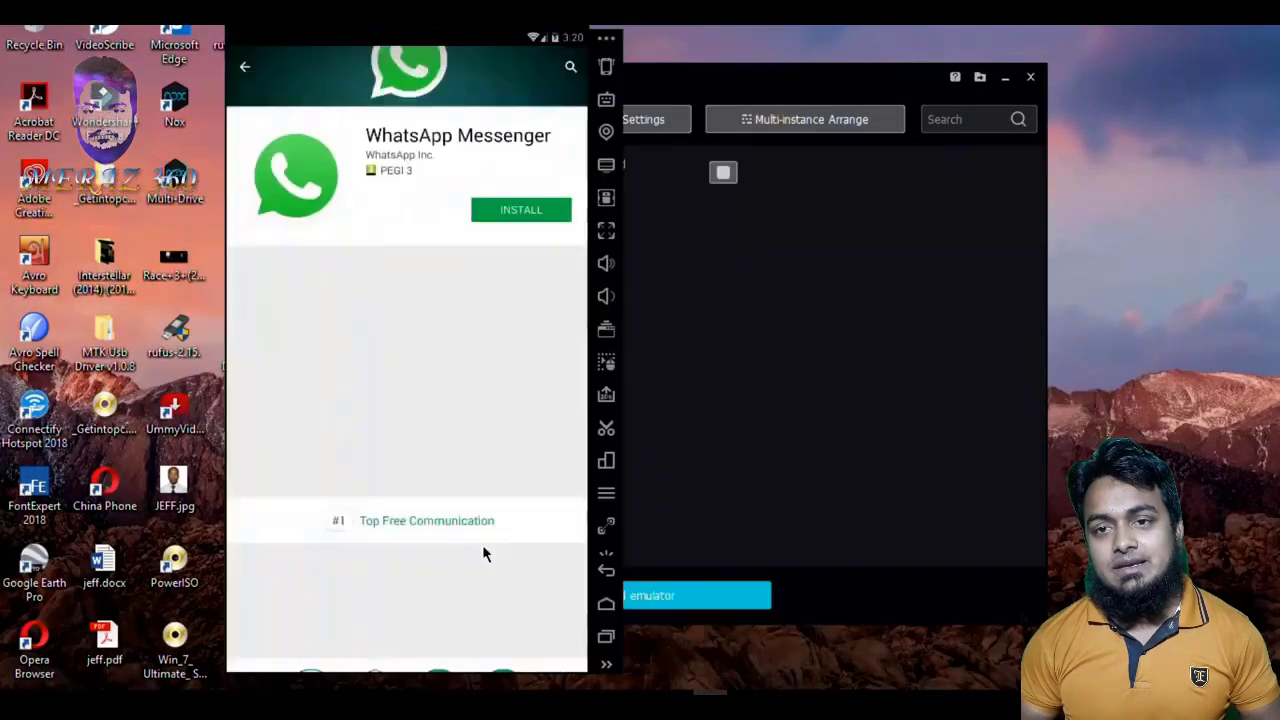
pyautogui.click(521, 210)
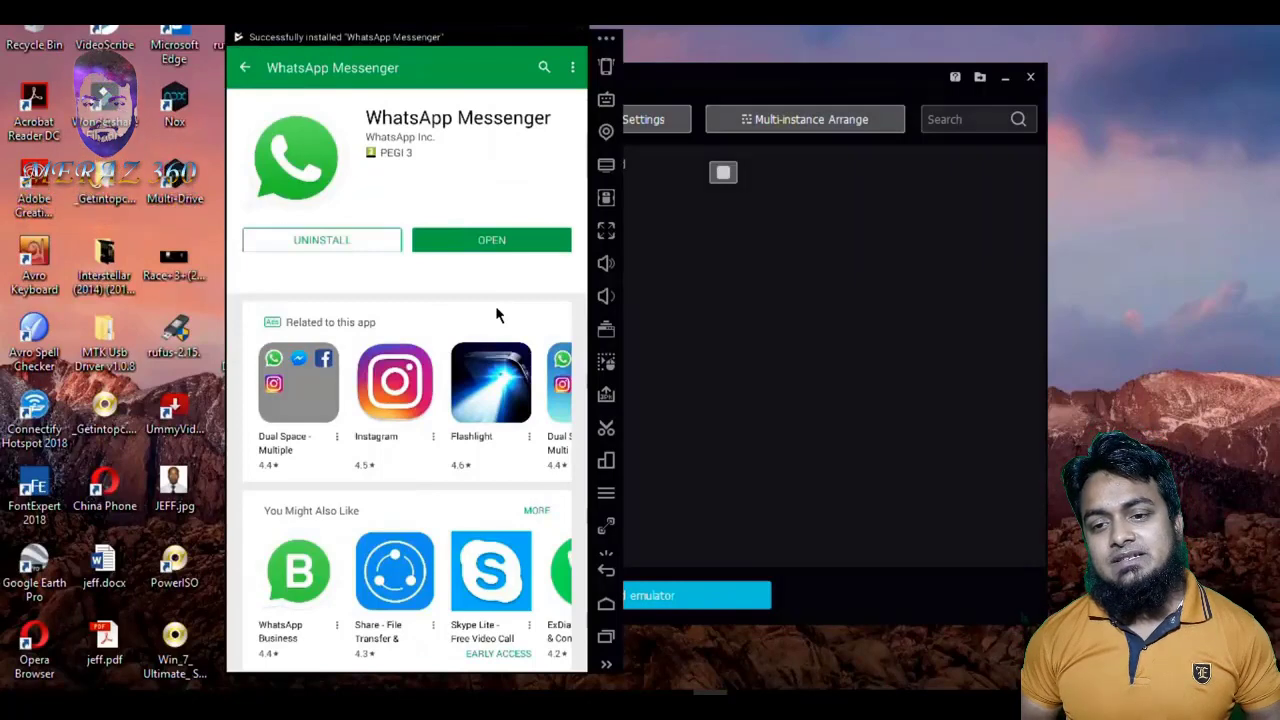
pyautogui.press('Home')
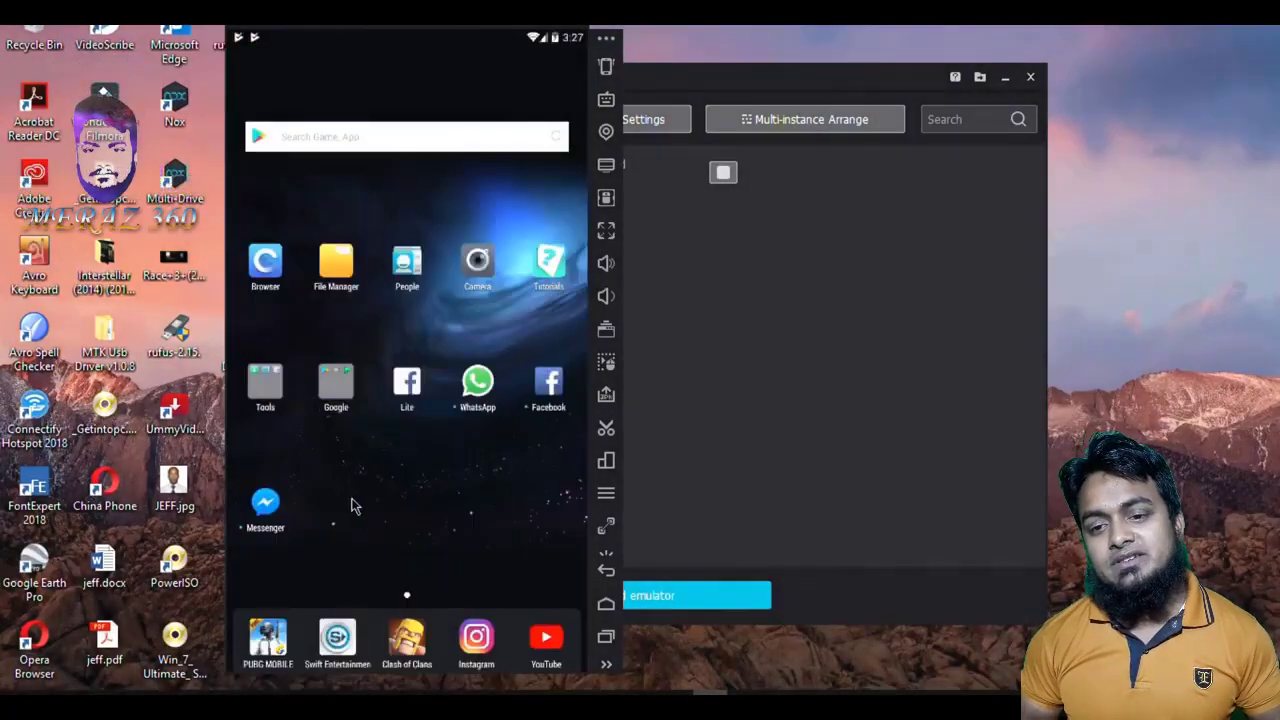